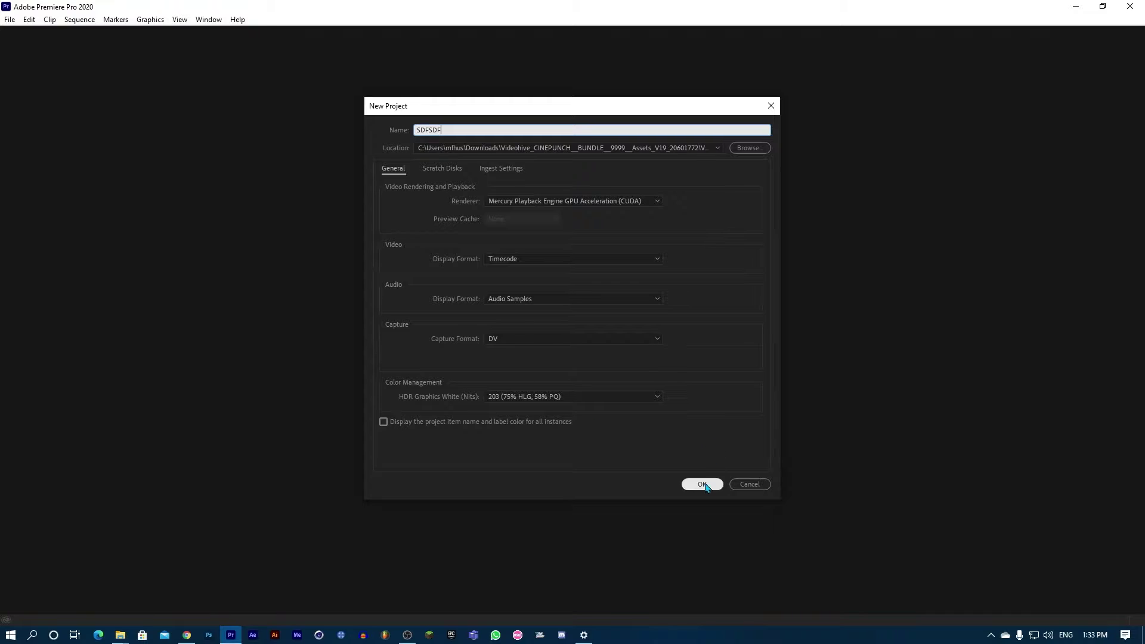
- Create the project SDFSDF with the default settings, import video.mp4 and preview the clip
click(700, 483)
click(606, 317)
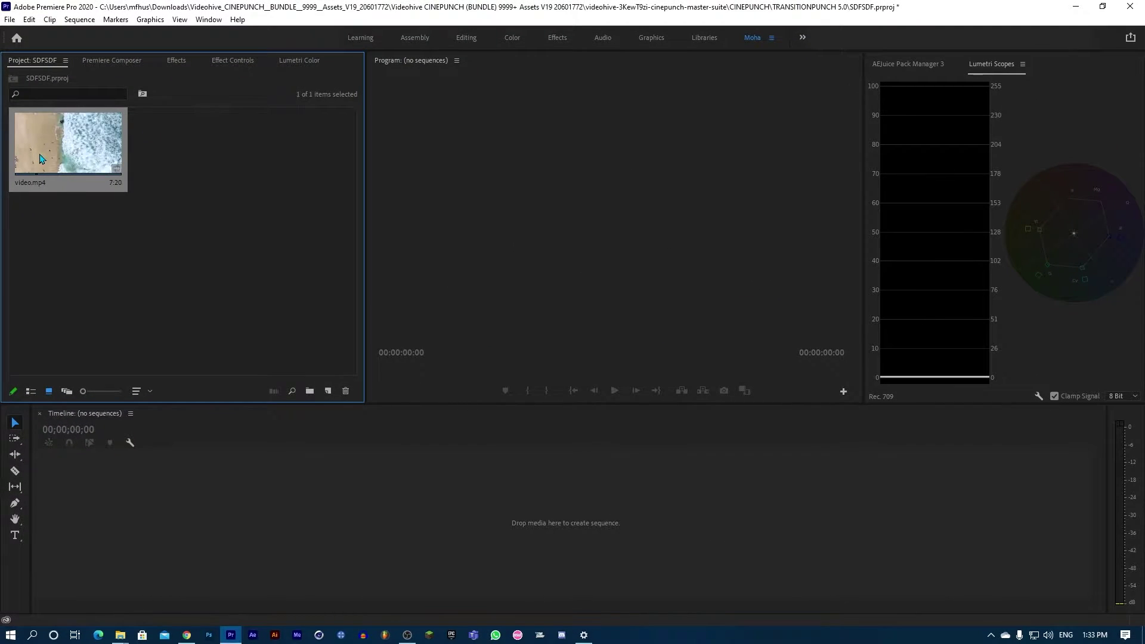
drag(89, 149, 84, 189)
key(space)
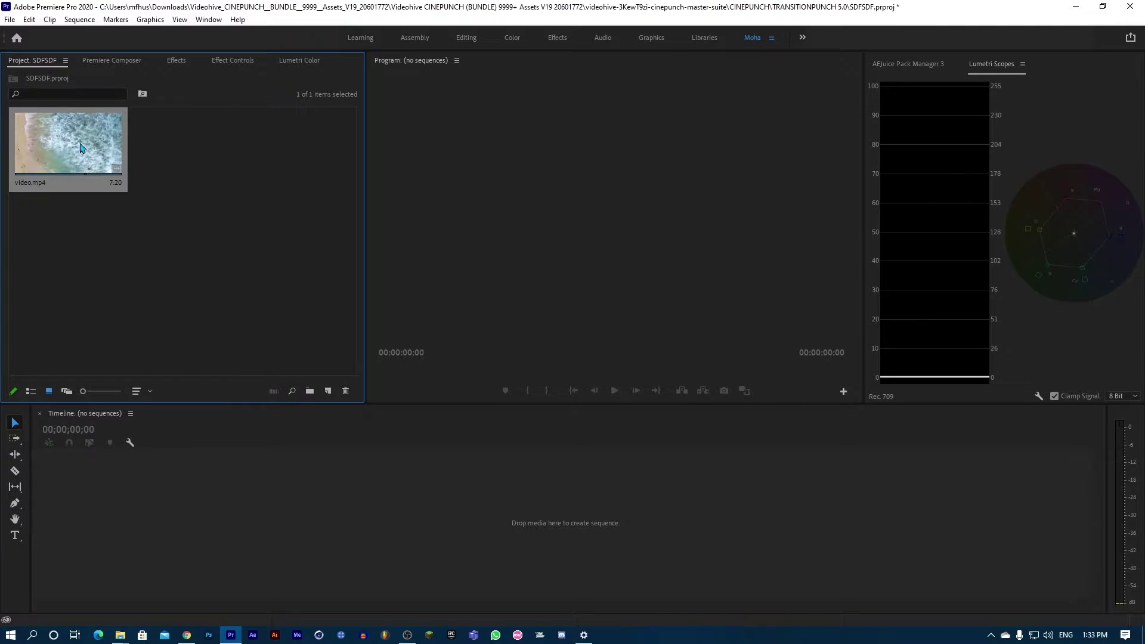
- Create a dark red color matte at 3840 × 2160, 29.97 fps with square pixels, named ASDAD
right_click(180, 185)
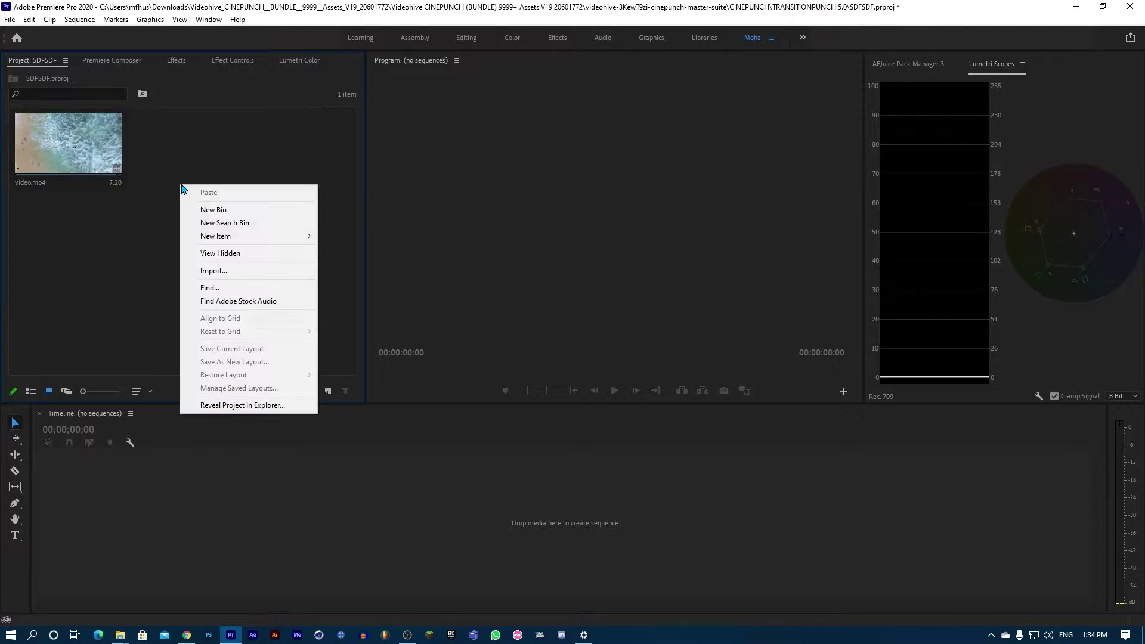
mouse_move(232, 241)
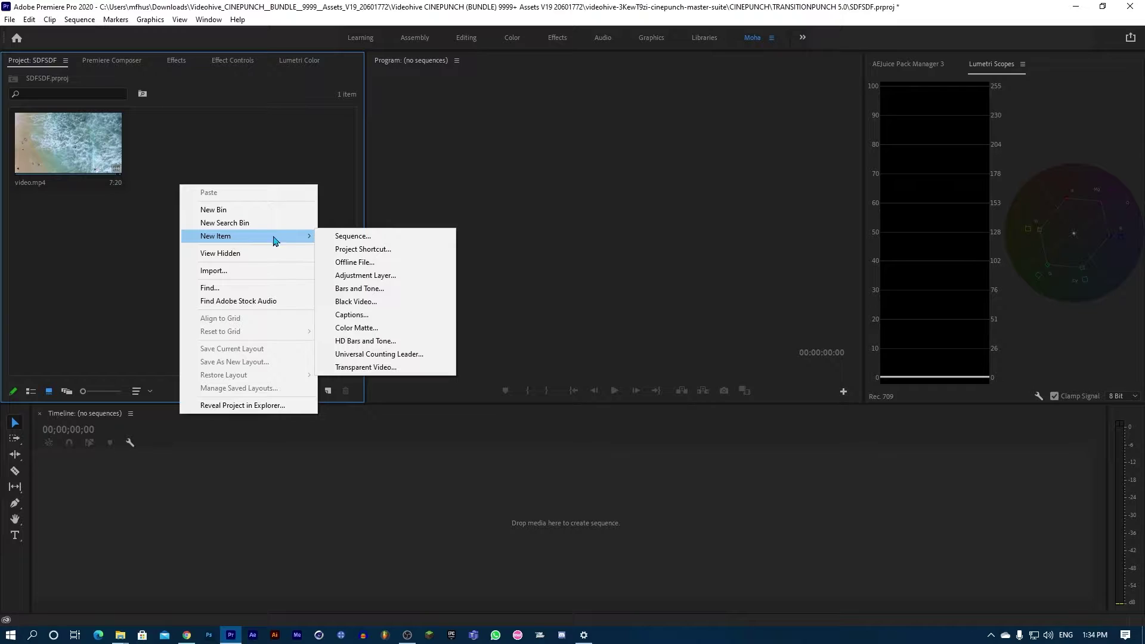
click(370, 334)
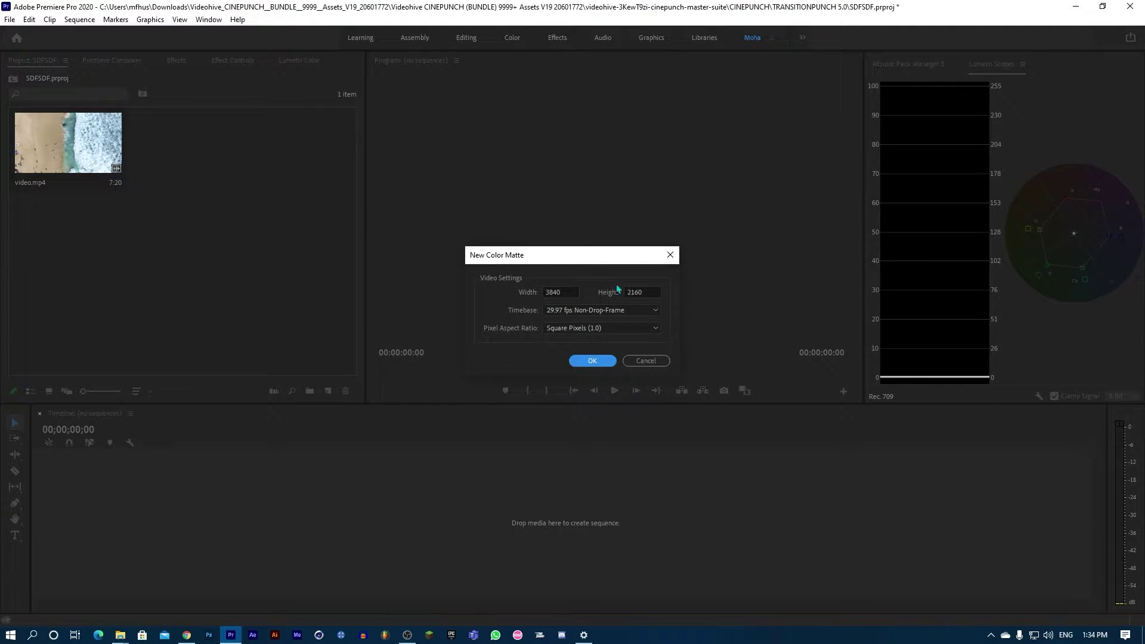
click(592, 361)
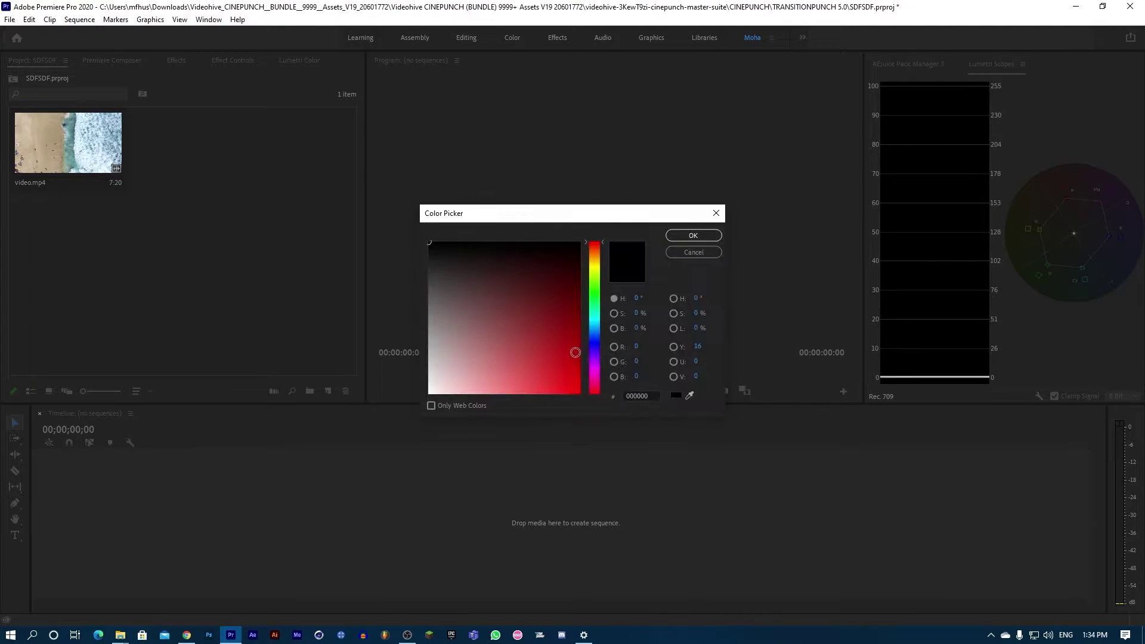
mouse_move(553, 345)
mouse_down()
mouse_move(602, 361)
mouse_move(602, 348)
mouse_up()
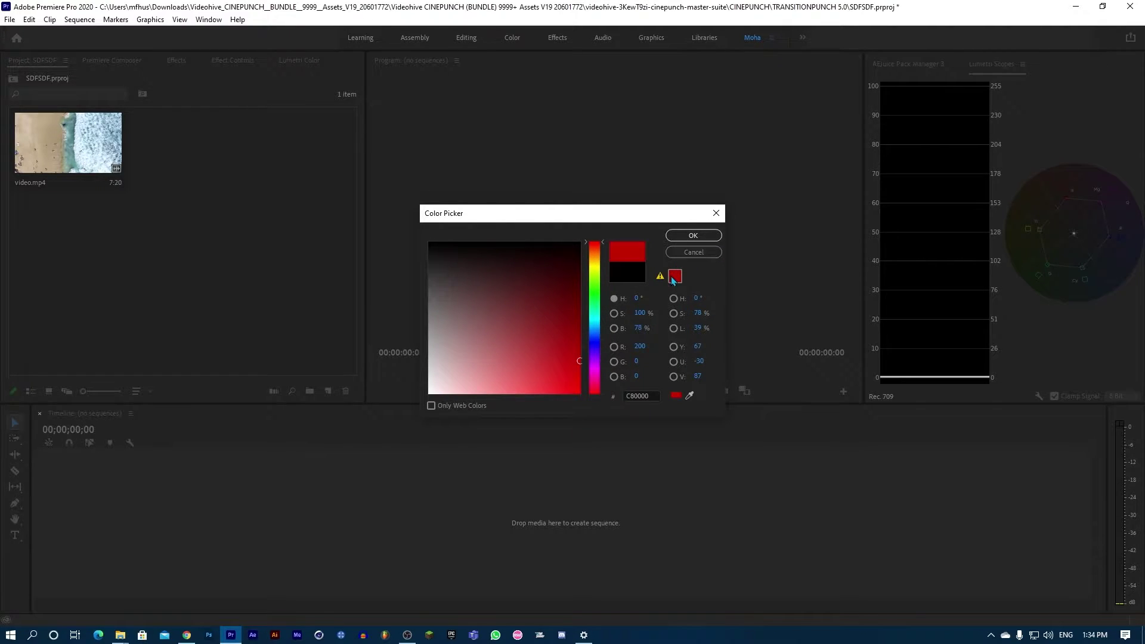
click(693, 235)
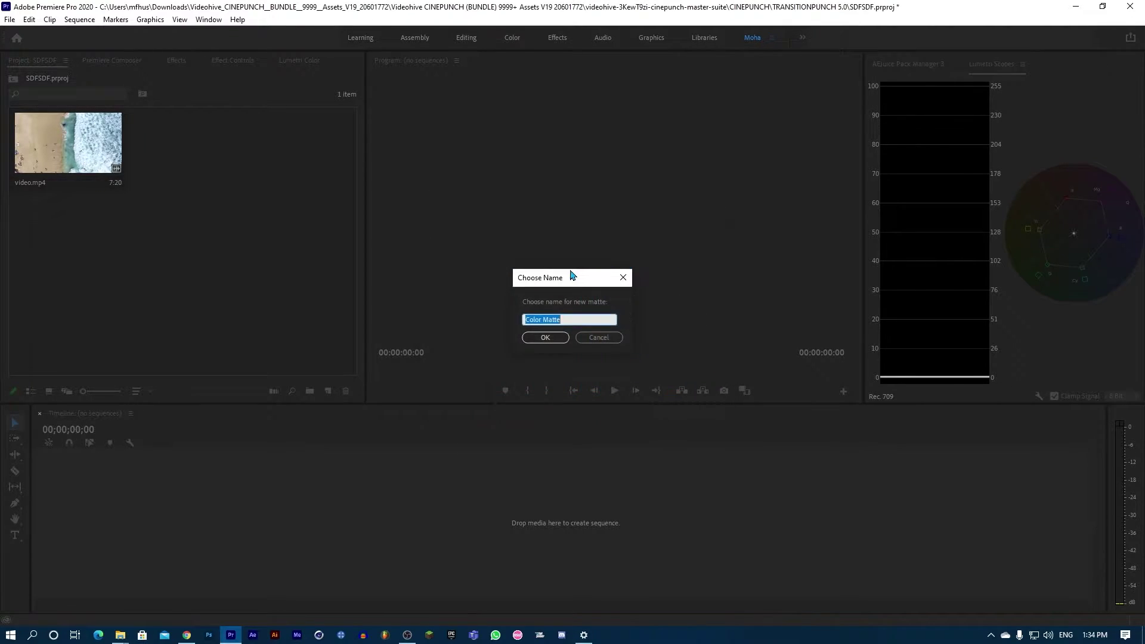
text(ASDAD)
click(545, 338)
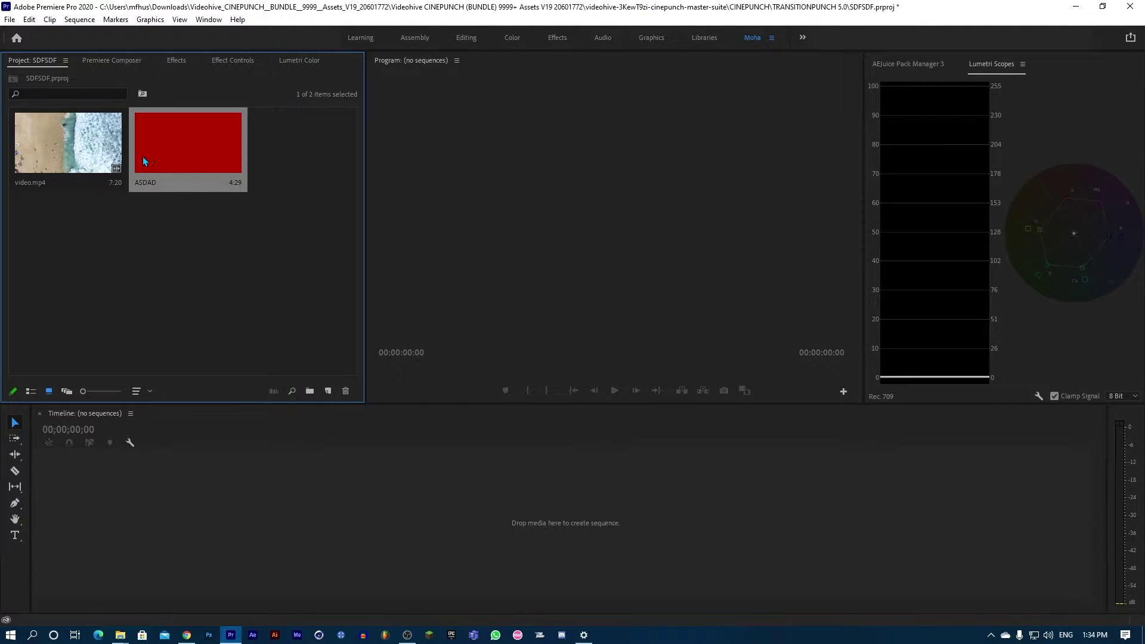
- Build a sequence from the ASDAD matte on V1 and place video.mp4 above it on V2, both starting at zero
drag(181, 162, 66, 484)
drag(181, 444, 158, 448)
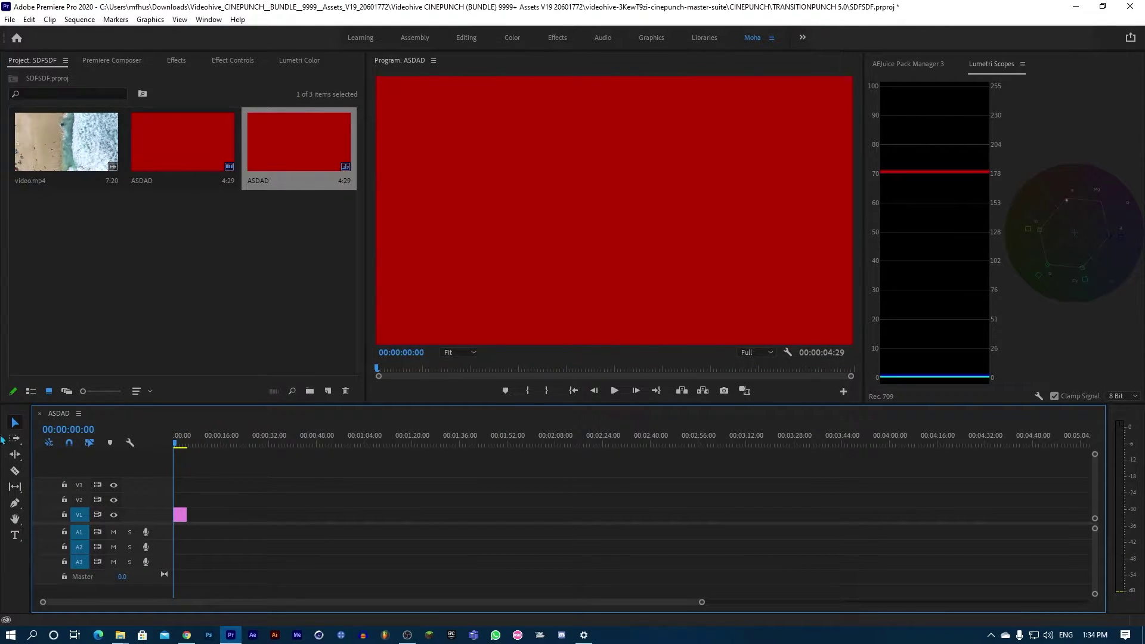
drag(59, 143, 175, 497)
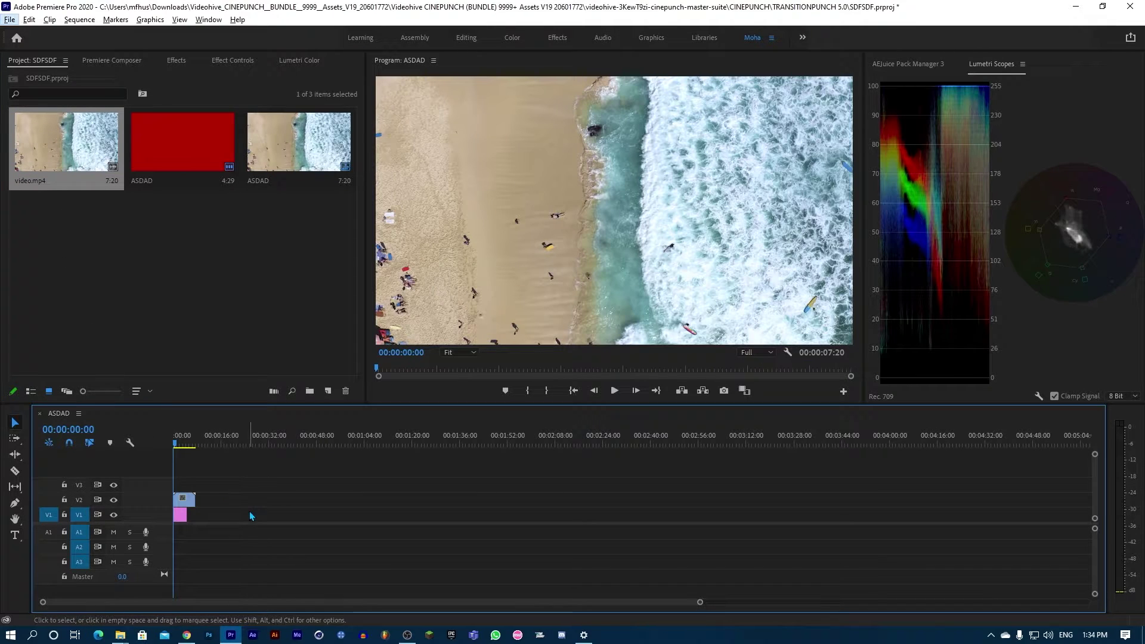
scroll(249, 508, up, 3)
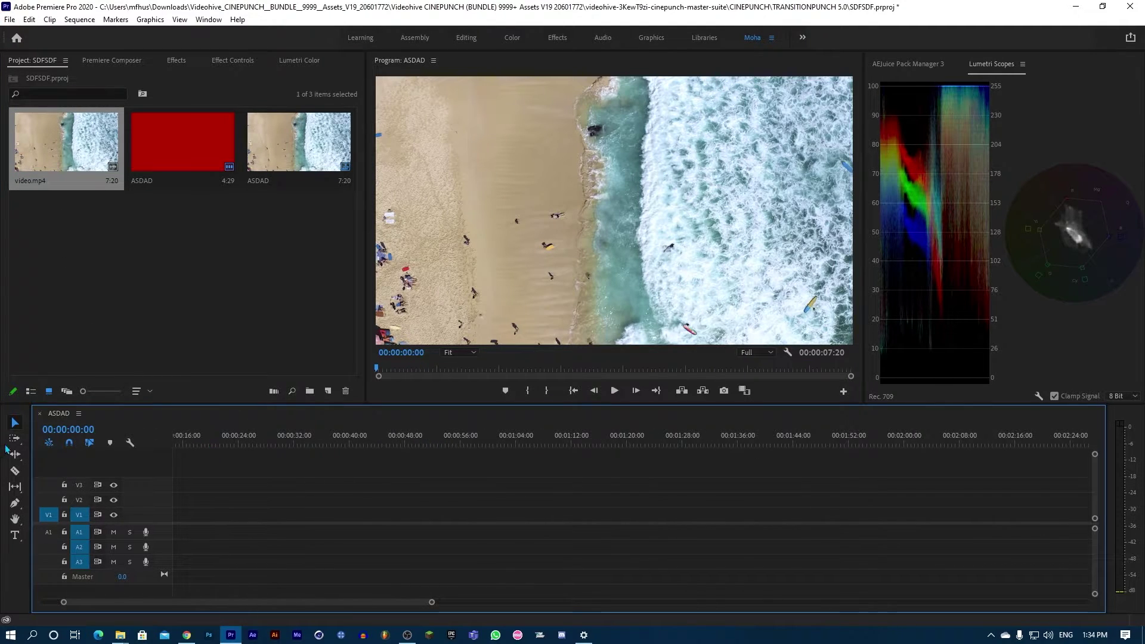
scroll(246, 444, up, 2)
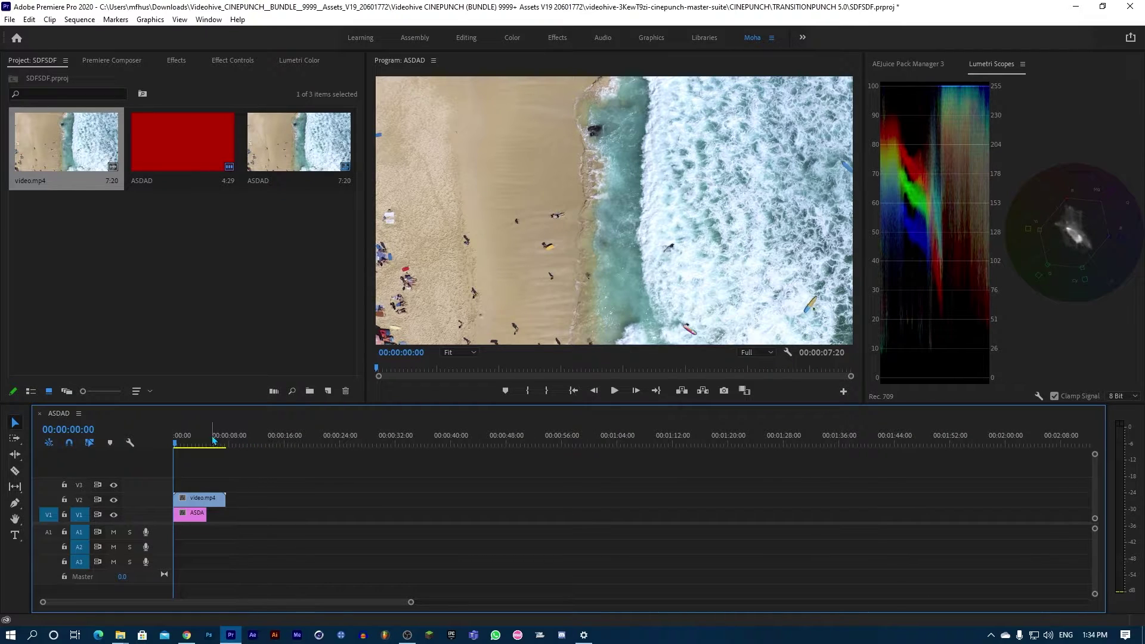
scroll(396, 546, up, 3)
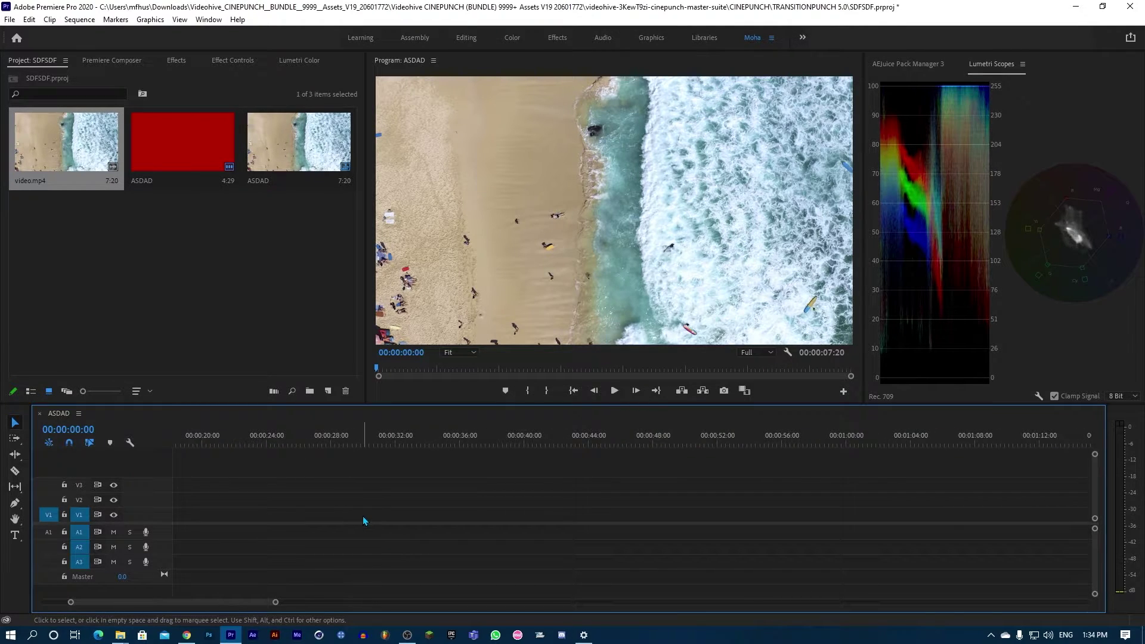
scroll(365, 521, up, 3)
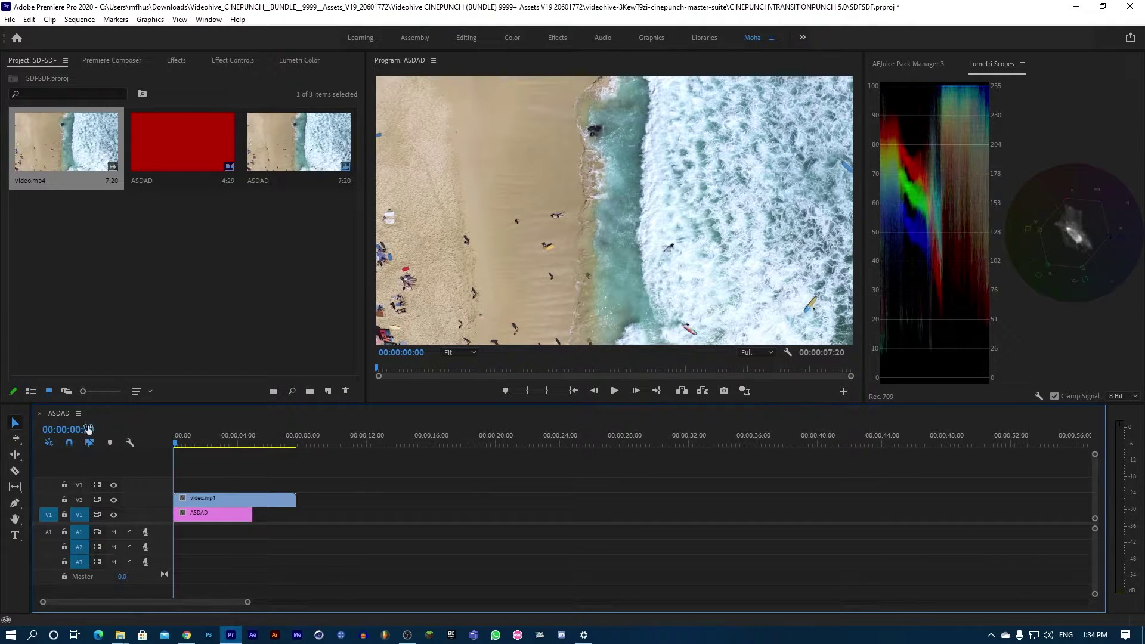
- Add a text layer over the video reading THE on one line and BEACH on the line below
click(160, 223)
click(15, 534)
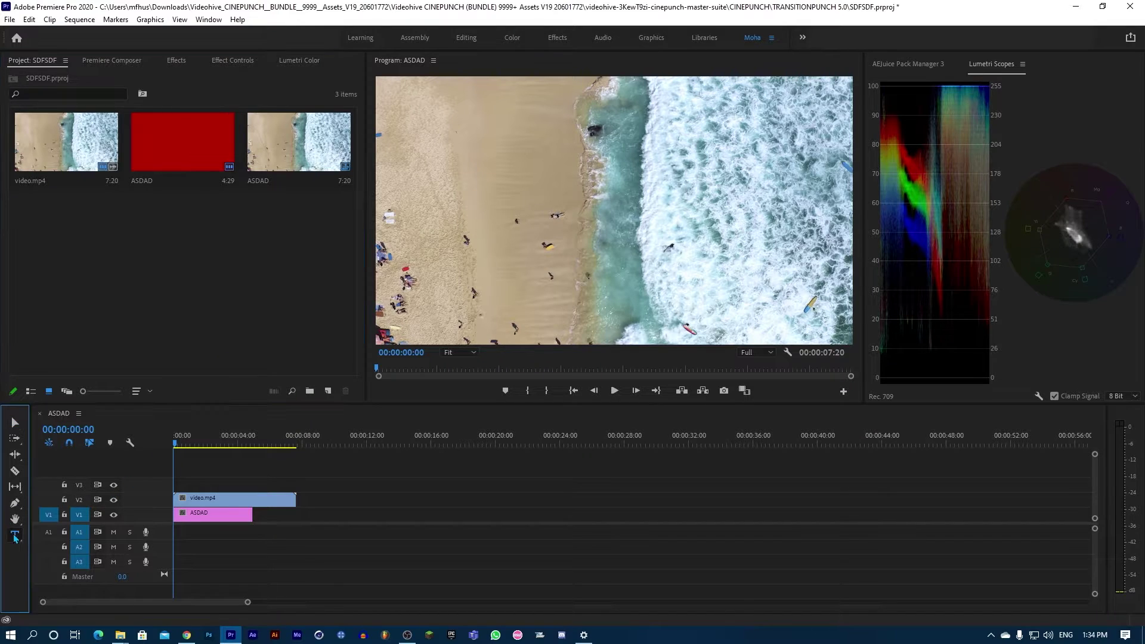
click(527, 158)
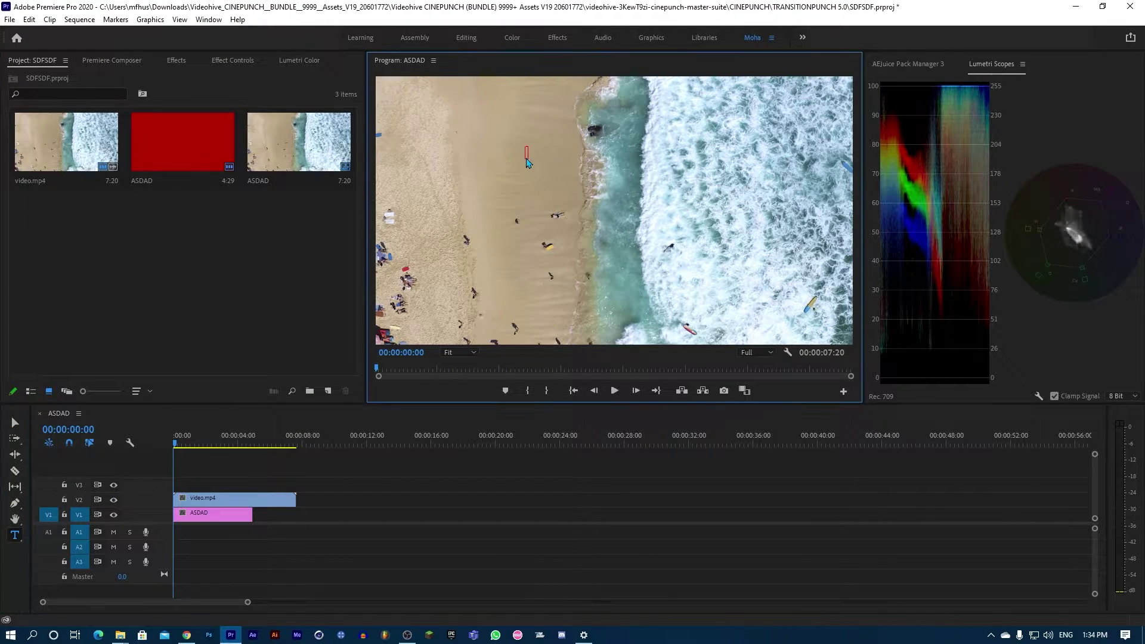
text(HE)
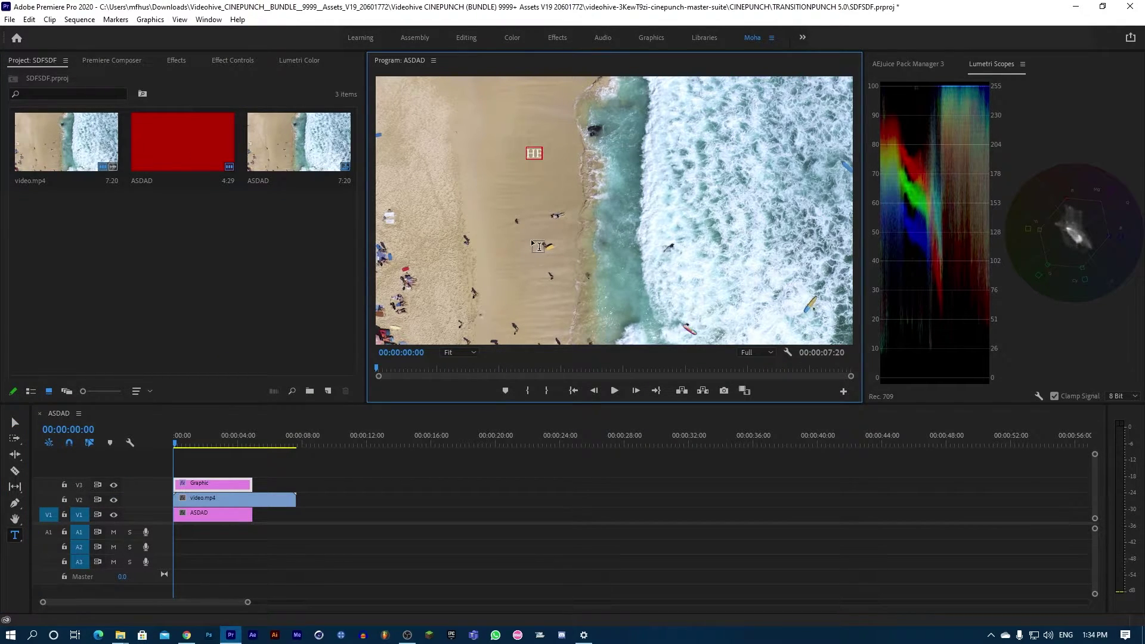
key(BackSpace)
key(BackSpace)
text(THE)
key(Return)
text(BEACH)
key(ctrl+a)
- Format the THE BEACH text in Rockwell Extra Bold, center-aligned, with a font size of 666
click(234, 65)
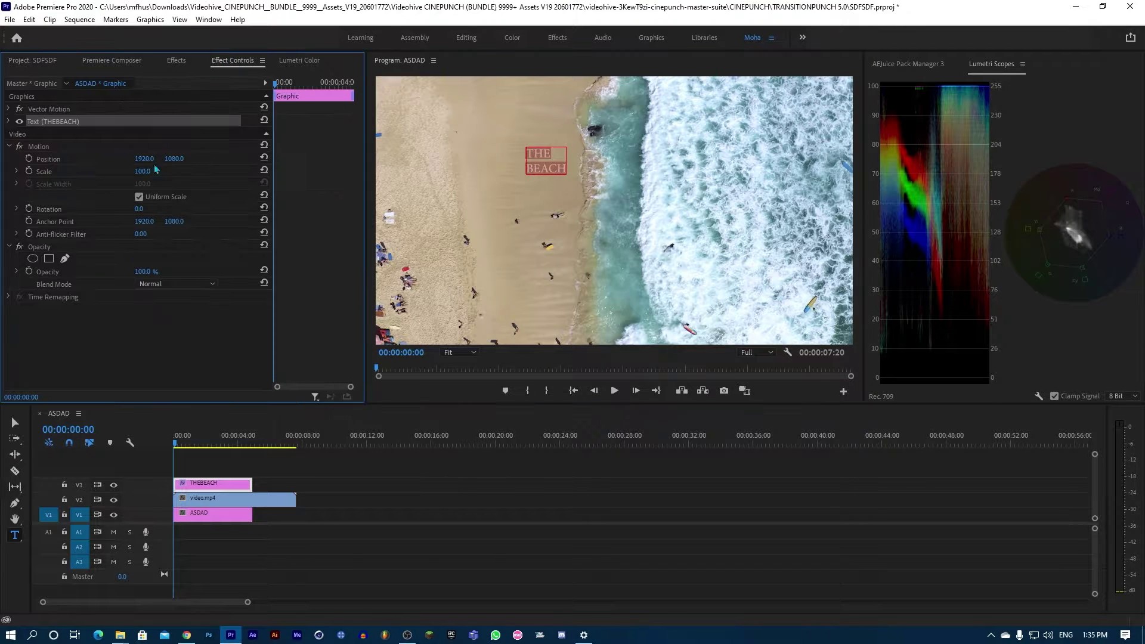
click(8, 124)
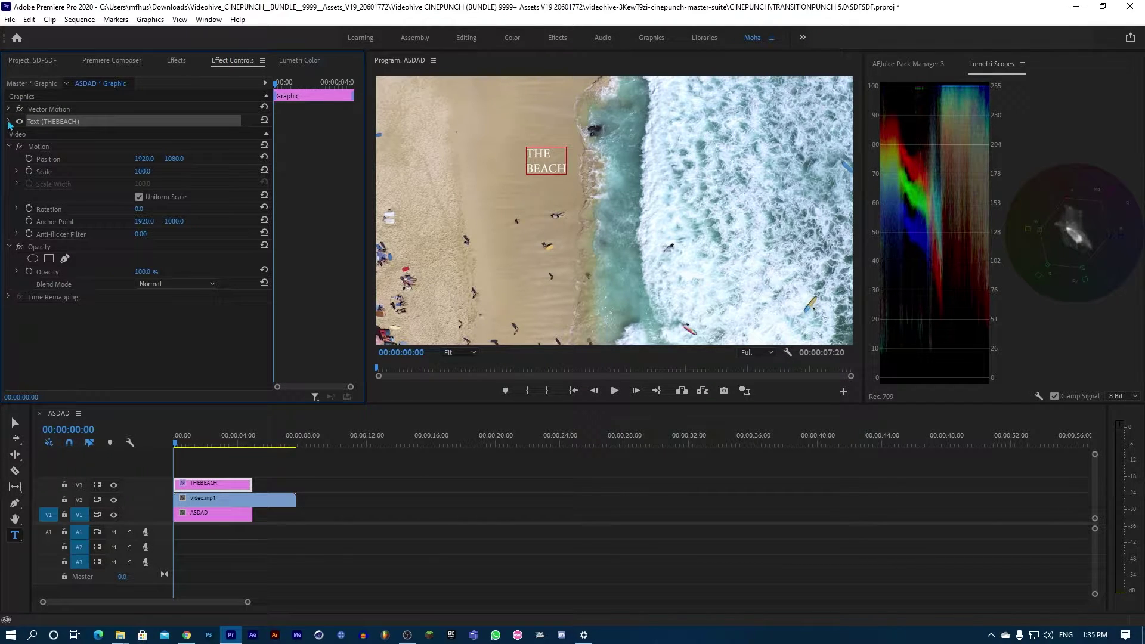
click(9, 123)
click(65, 159)
text(Rock)
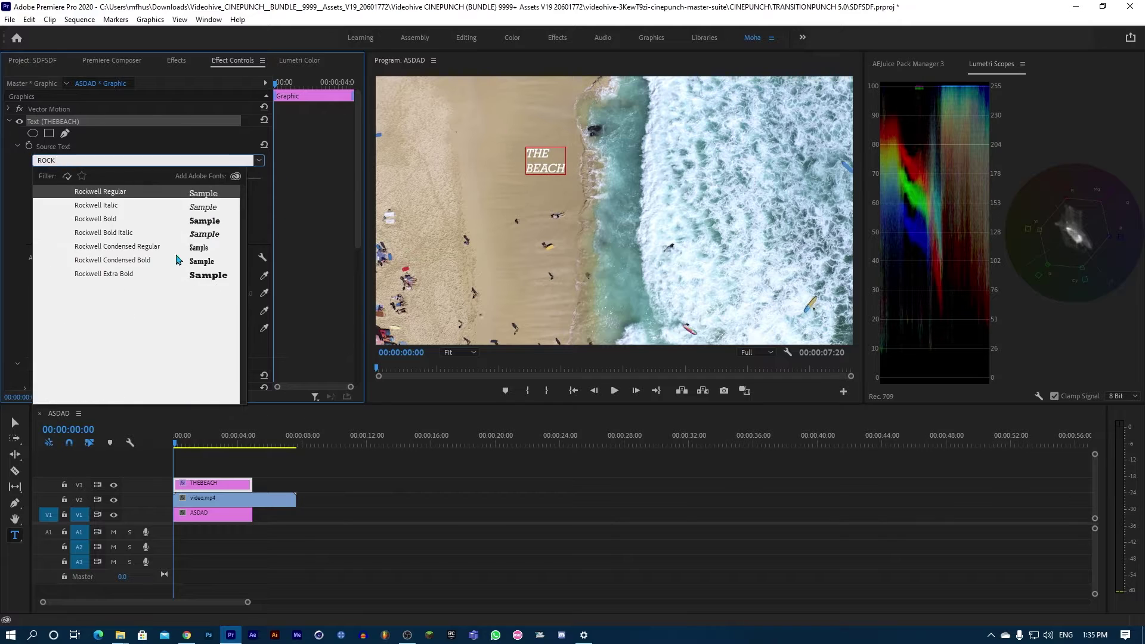
click(90, 248)
drag(162, 178, 200, 179)
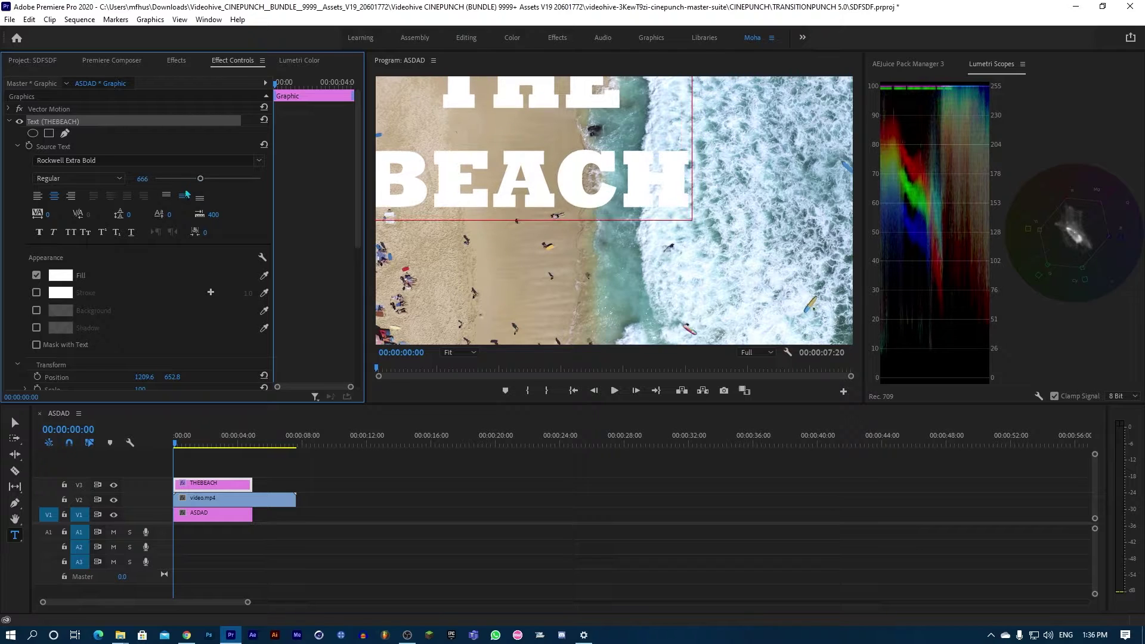
- Center the THE BEACH title in the frame and enlarge its font size to 801
click(15, 422)
drag(446, 204, 534, 274)
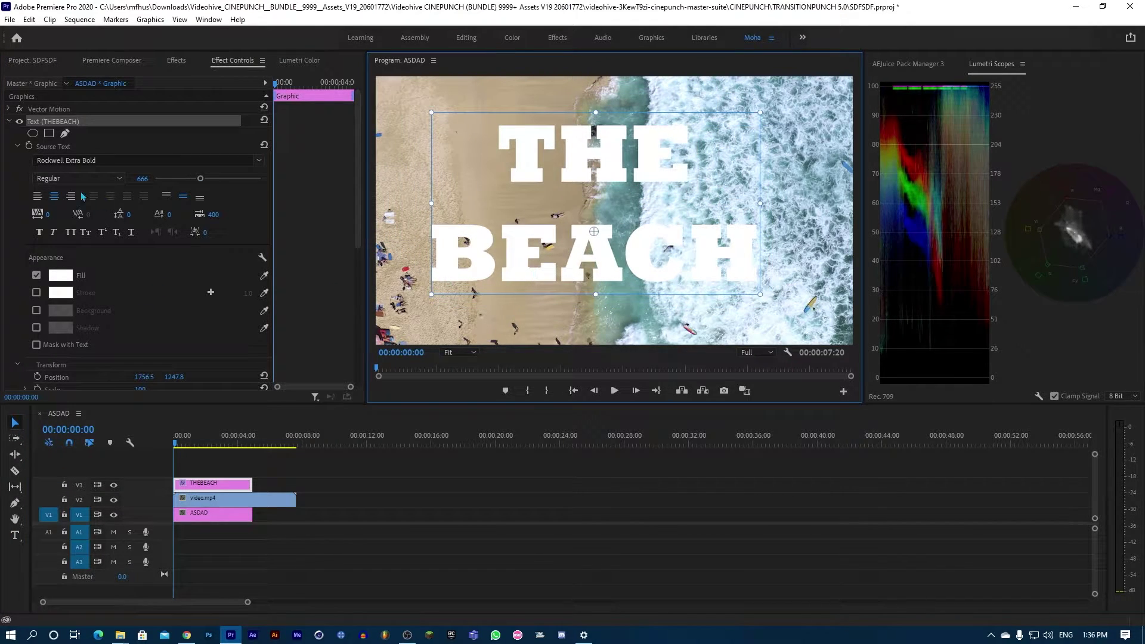
drag(201, 180, 209, 185)
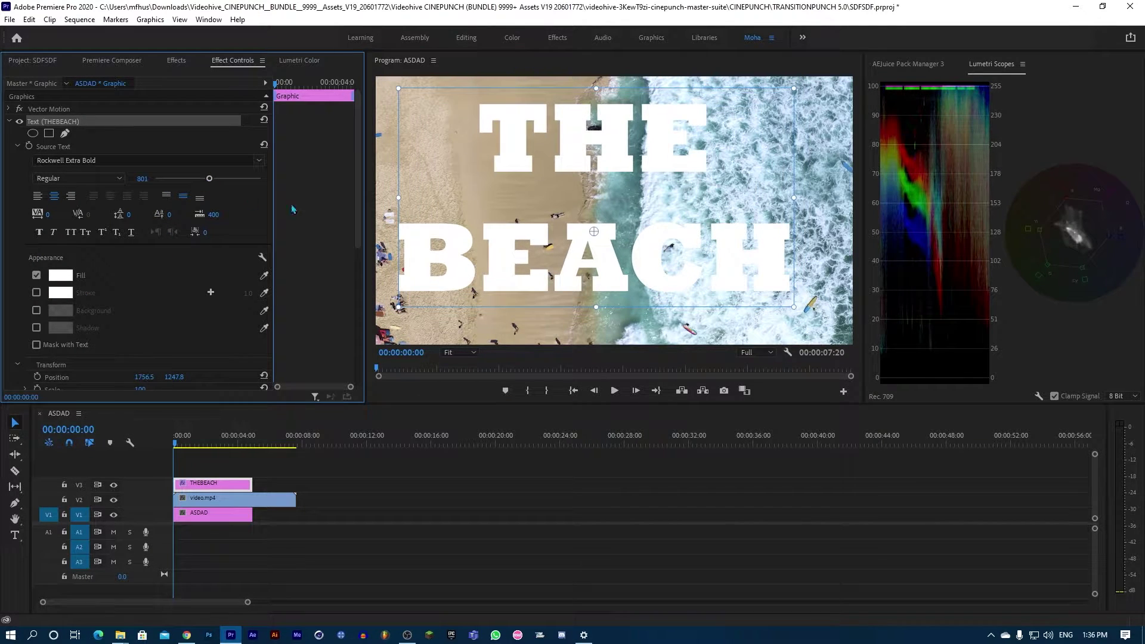
drag(501, 240, 510, 253)
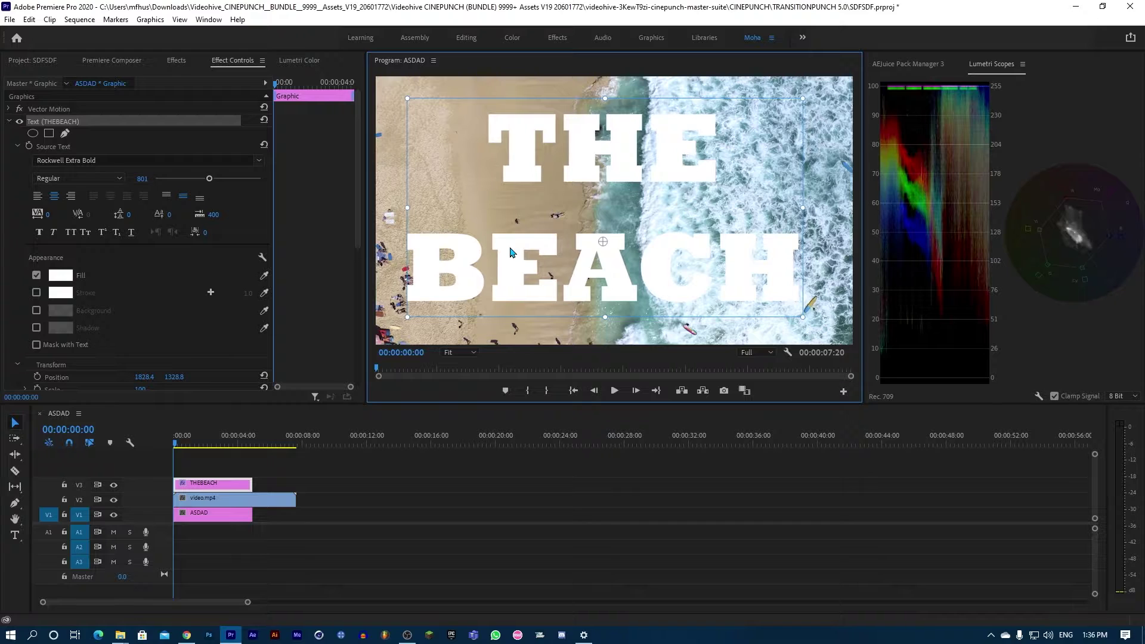
click(336, 459)
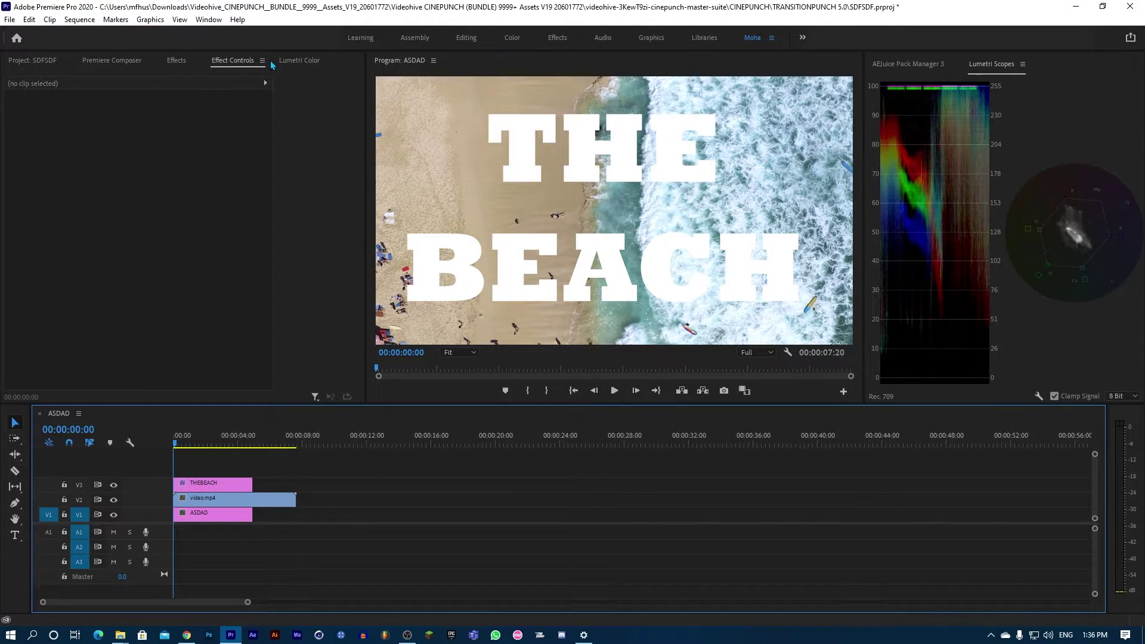
- Find the Track Matte Key effect and apply it to both the ASDAD matte on V1 and video.mp4 on V2
click(177, 61)
click(101, 76)
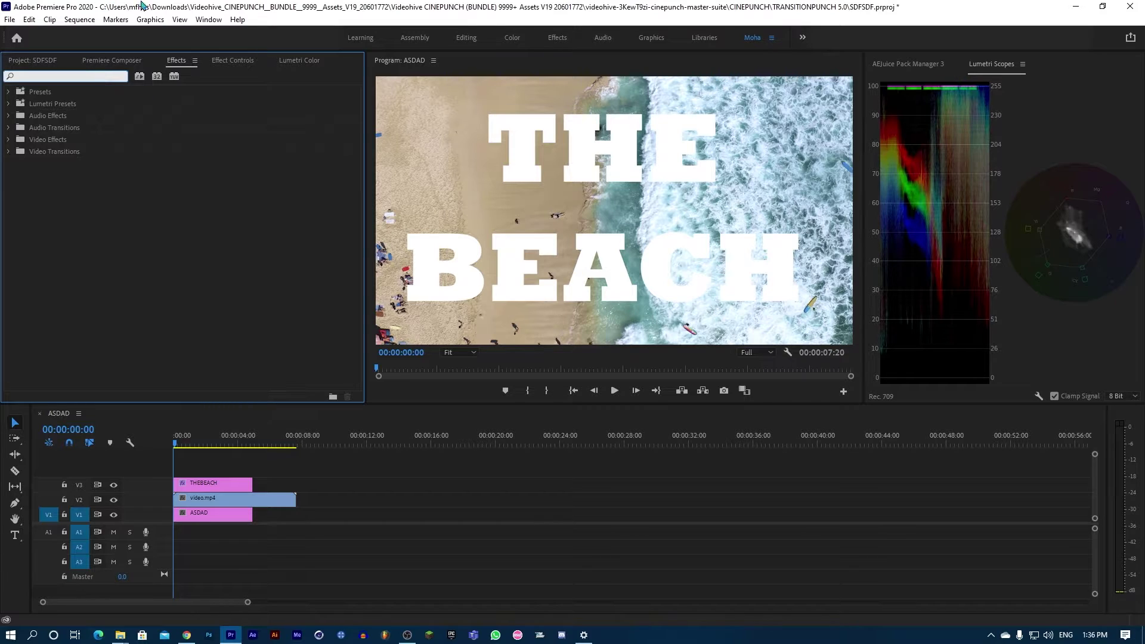
text(MATTE)
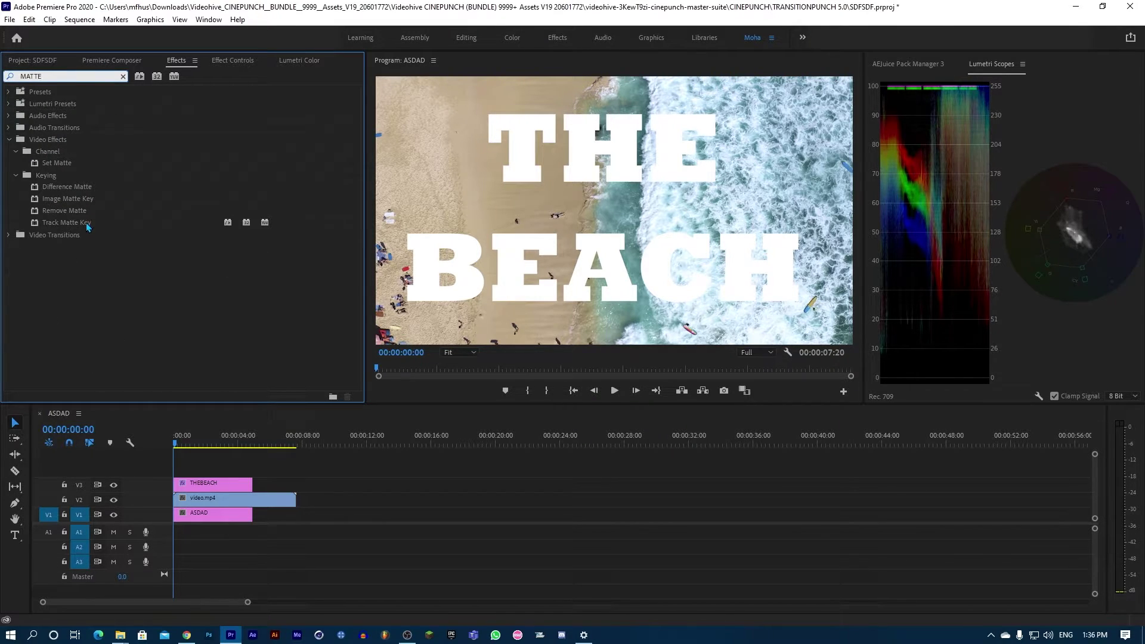
click(87, 225)
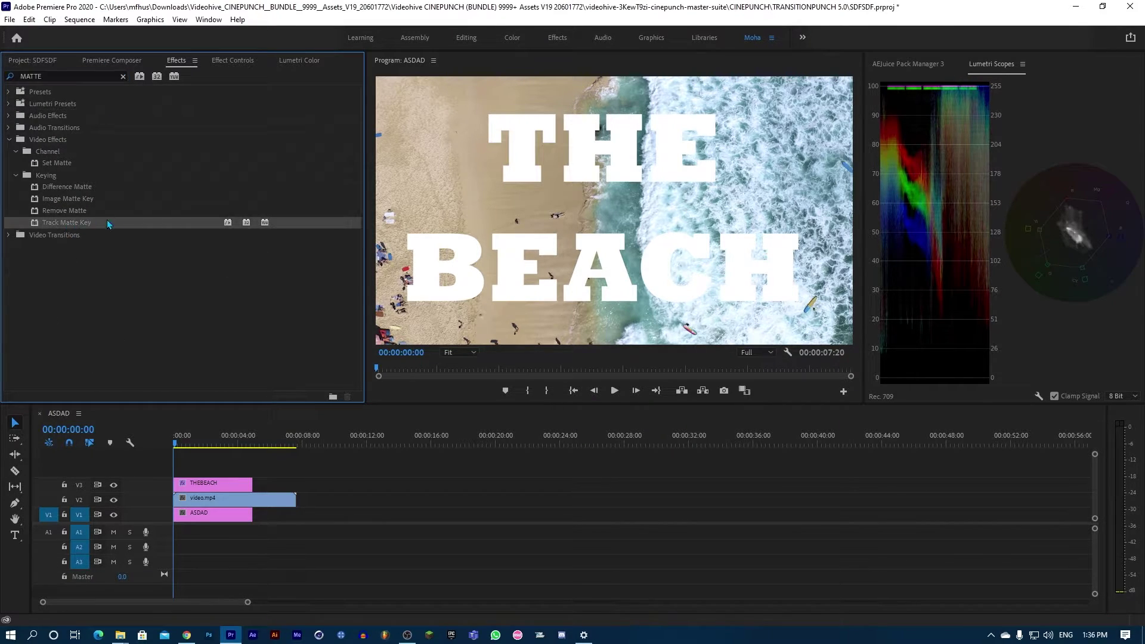
drag(72, 223, 201, 519)
drag(62, 222, 195, 504)
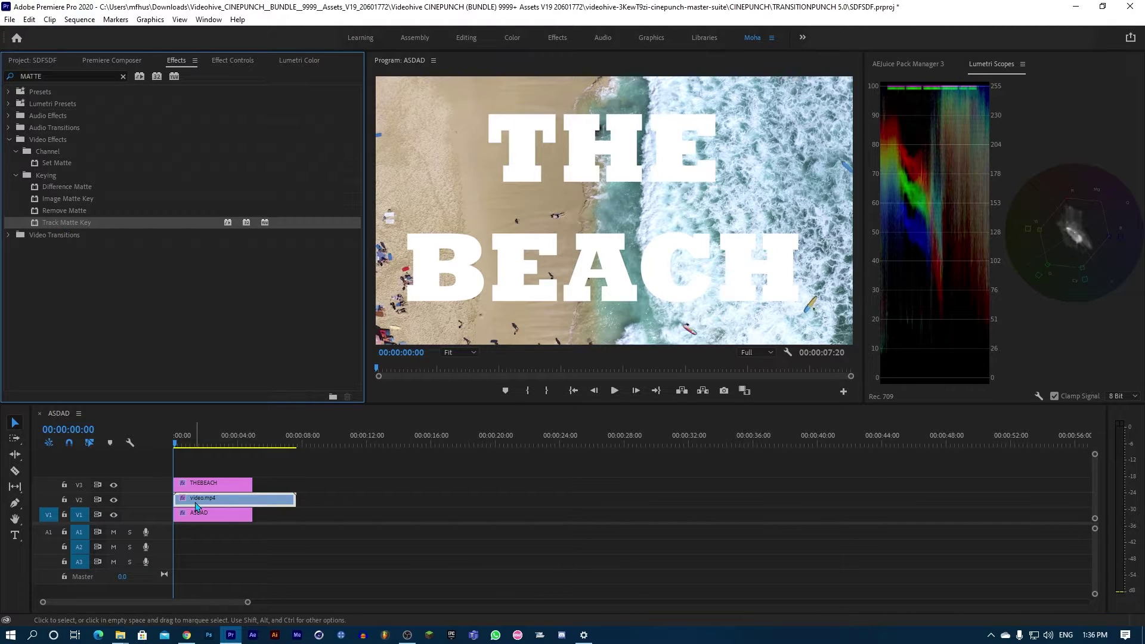
- Set the matte of the ASDAD clip's Track Matte Key to Video 3
click(197, 518)
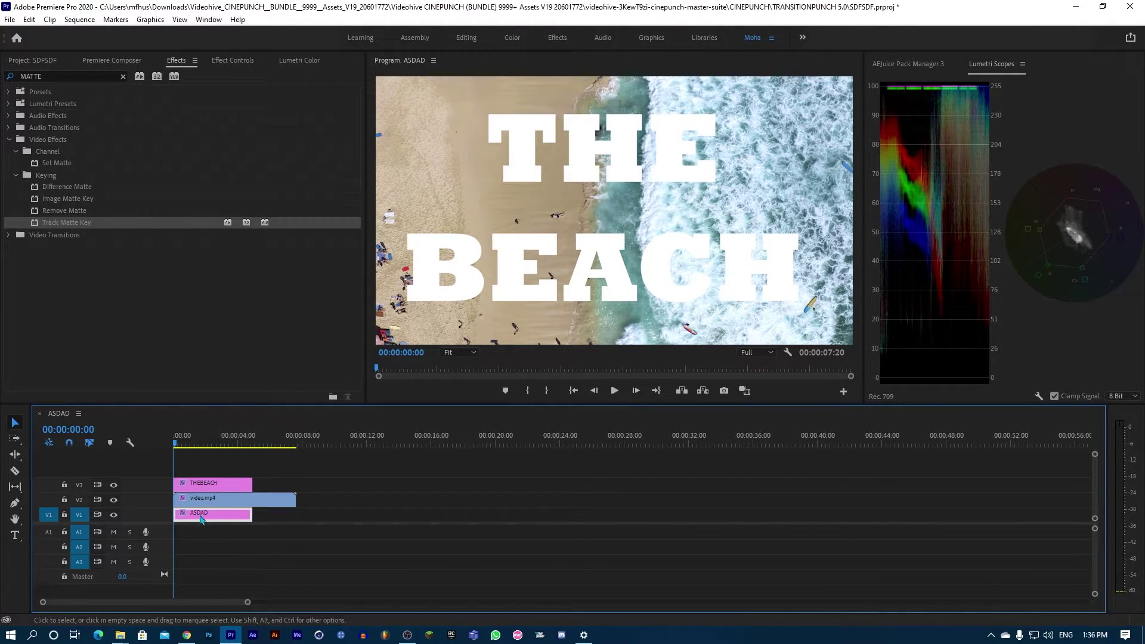
click(243, 59)
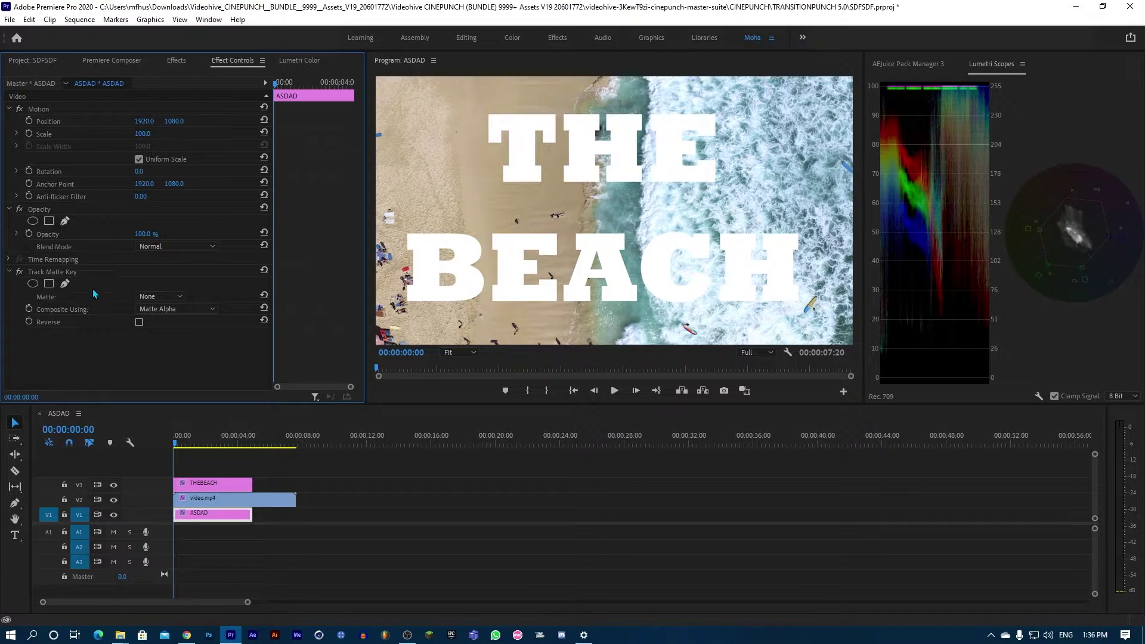
click(152, 297)
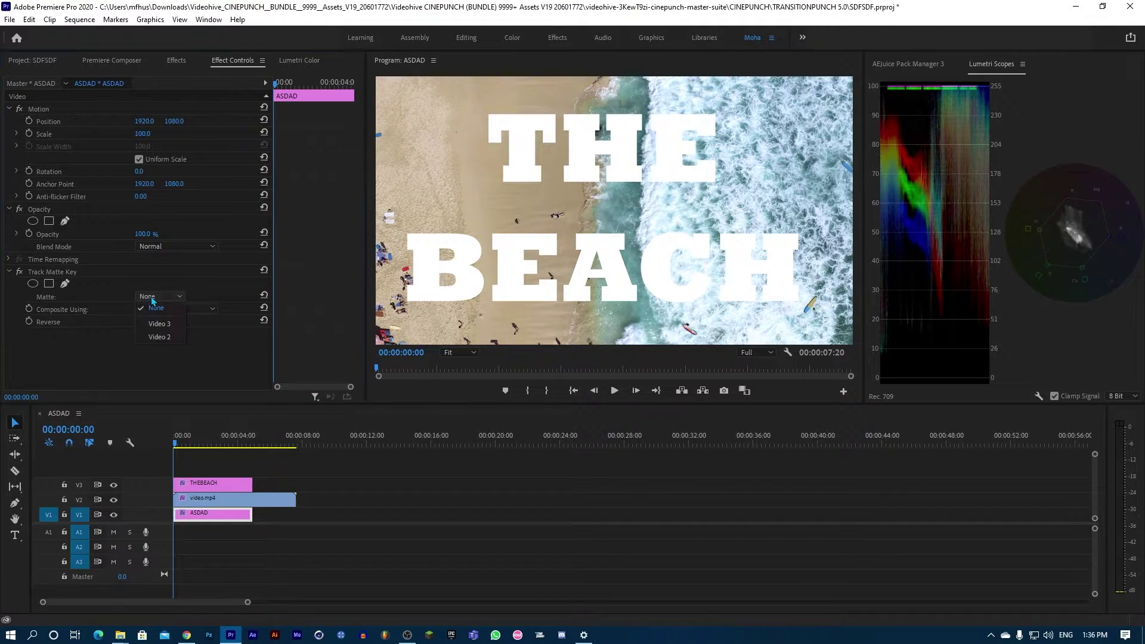
click(158, 323)
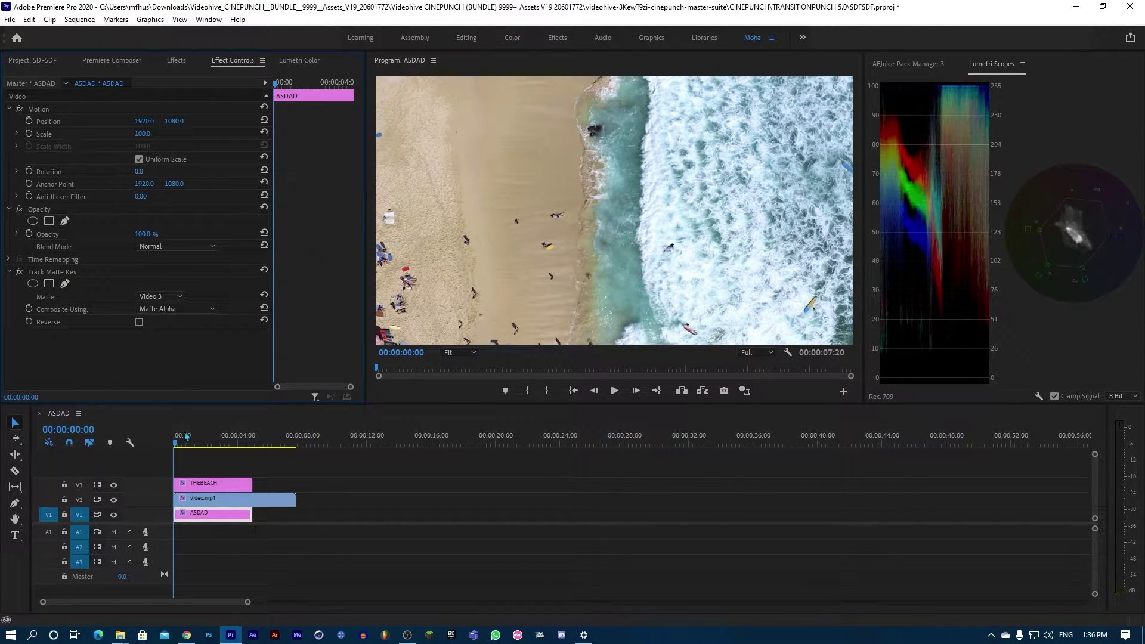
- Set the matte of video.mp4's Track Matte Key to Video 3
click(200, 500)
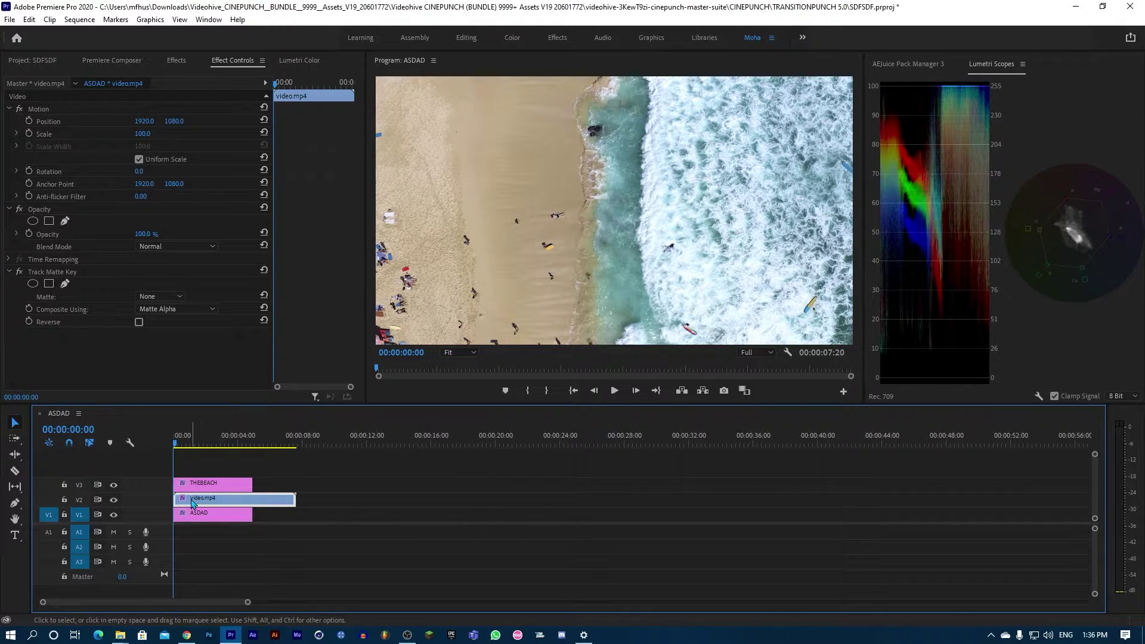
click(158, 297)
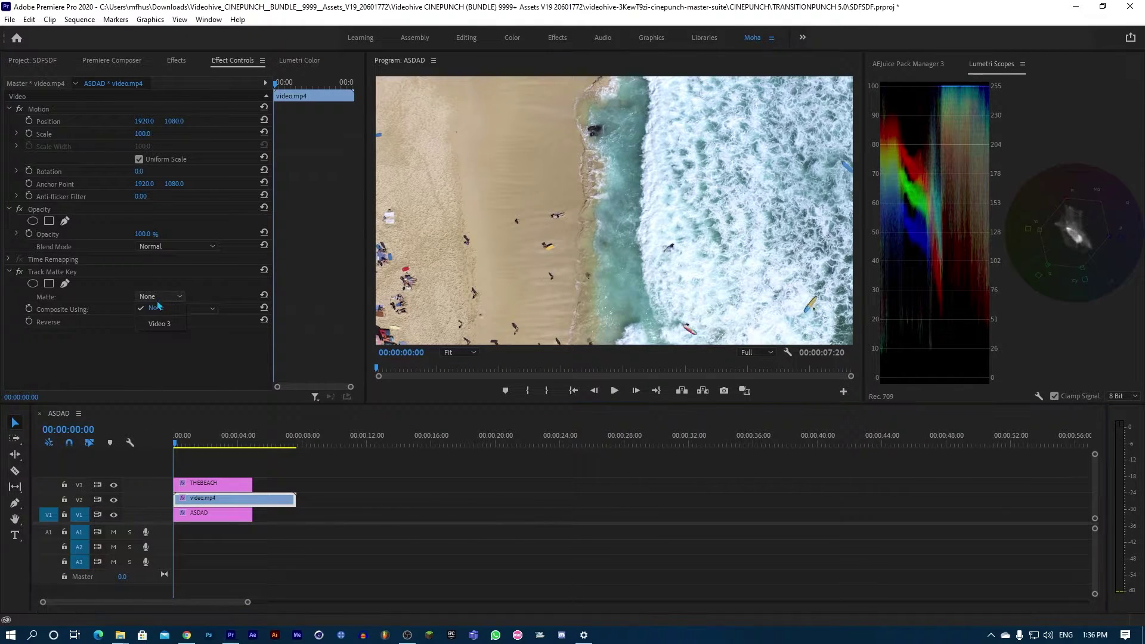
click(159, 325)
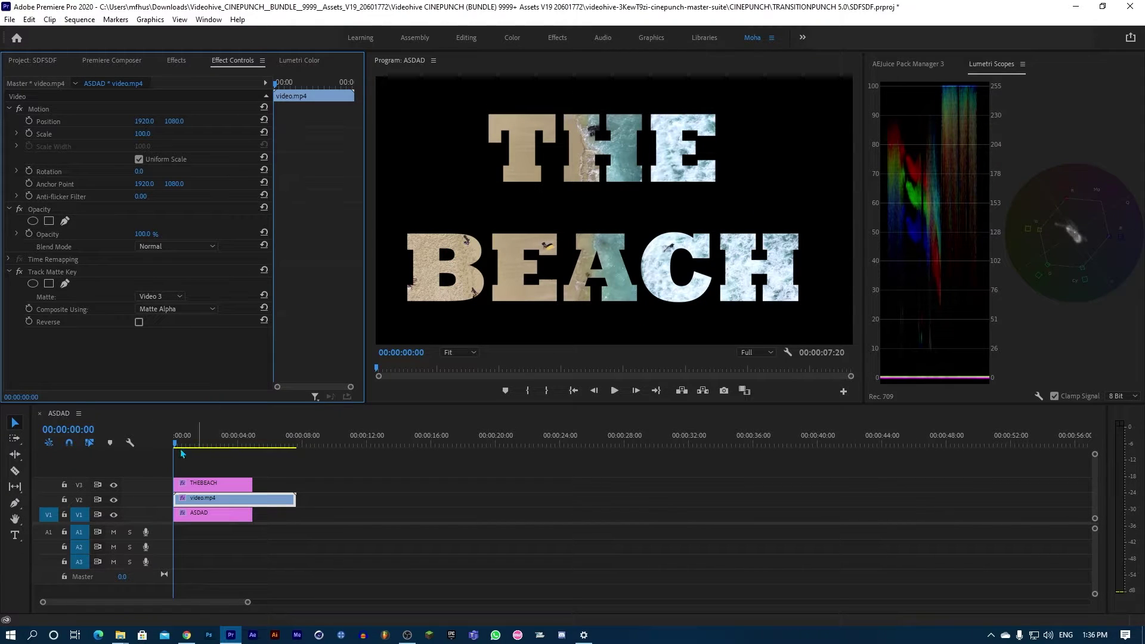
drag(183, 449, 144, 442)
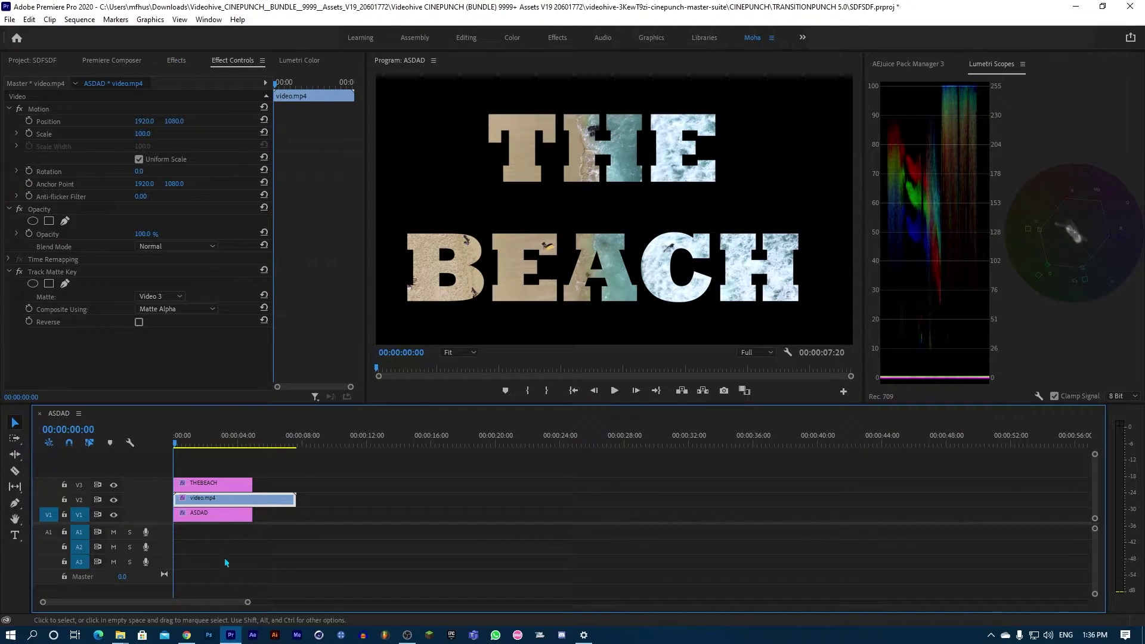
- Keyframe the ASDAD clip's opacity from 100% at the sequence start to 0% at 00:00:01:03
click(189, 513)
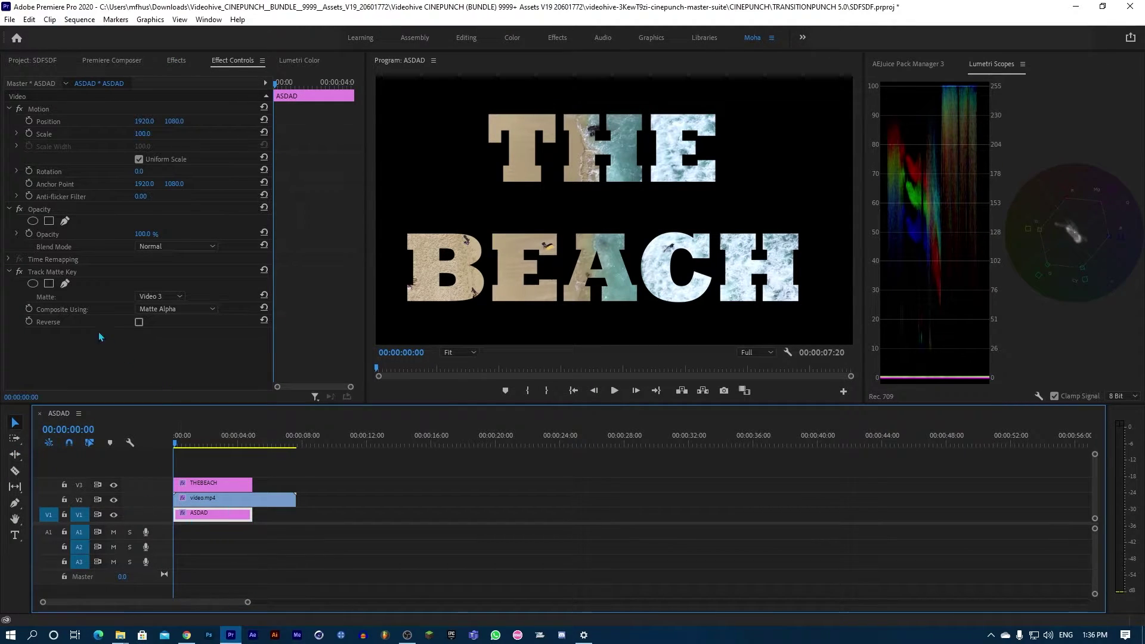
click(29, 235)
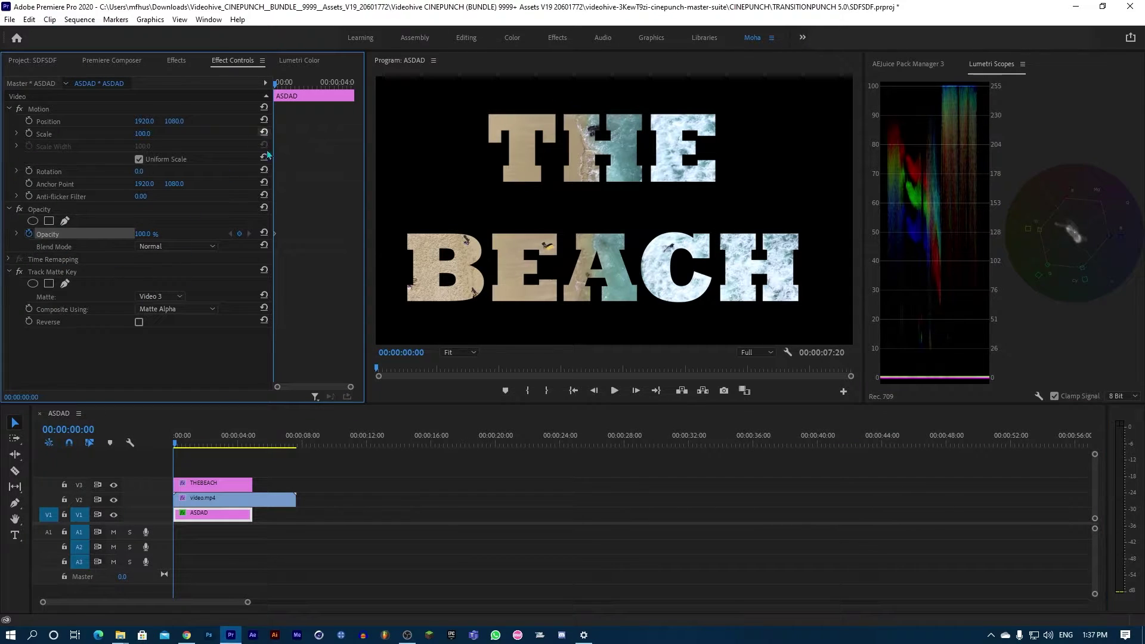
click(281, 84)
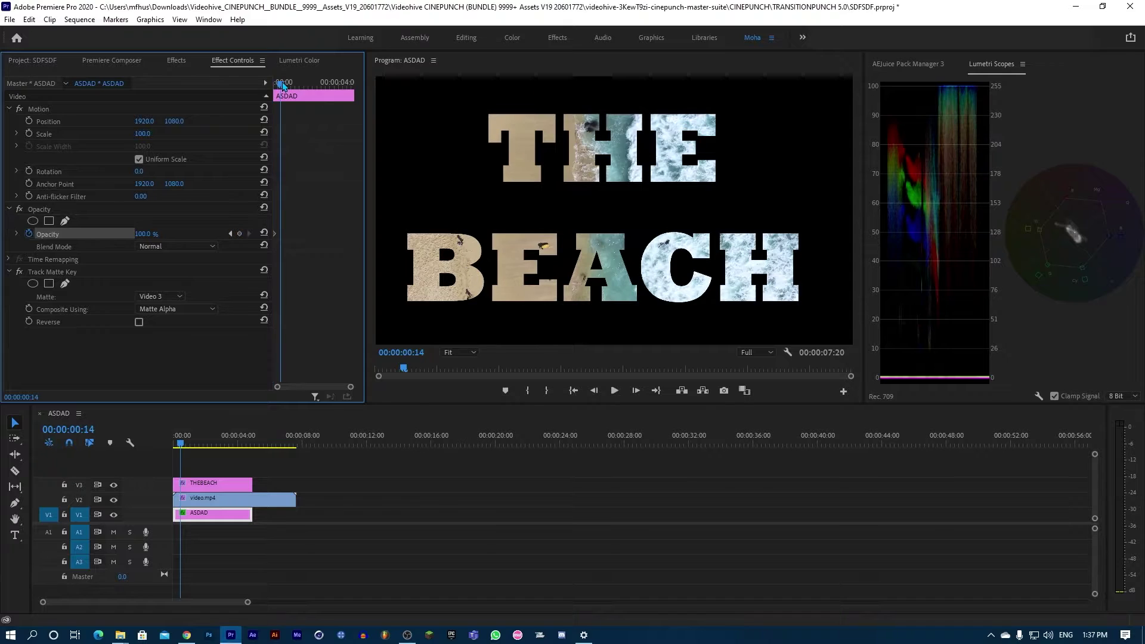
drag(282, 87, 265, 91)
key(space)
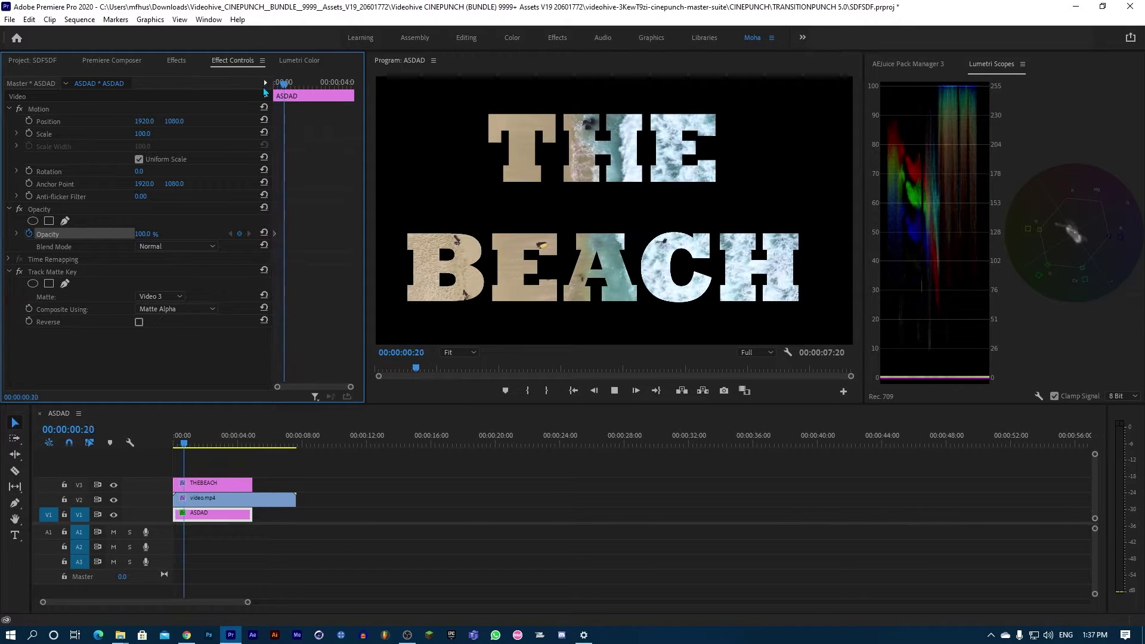
key(space)
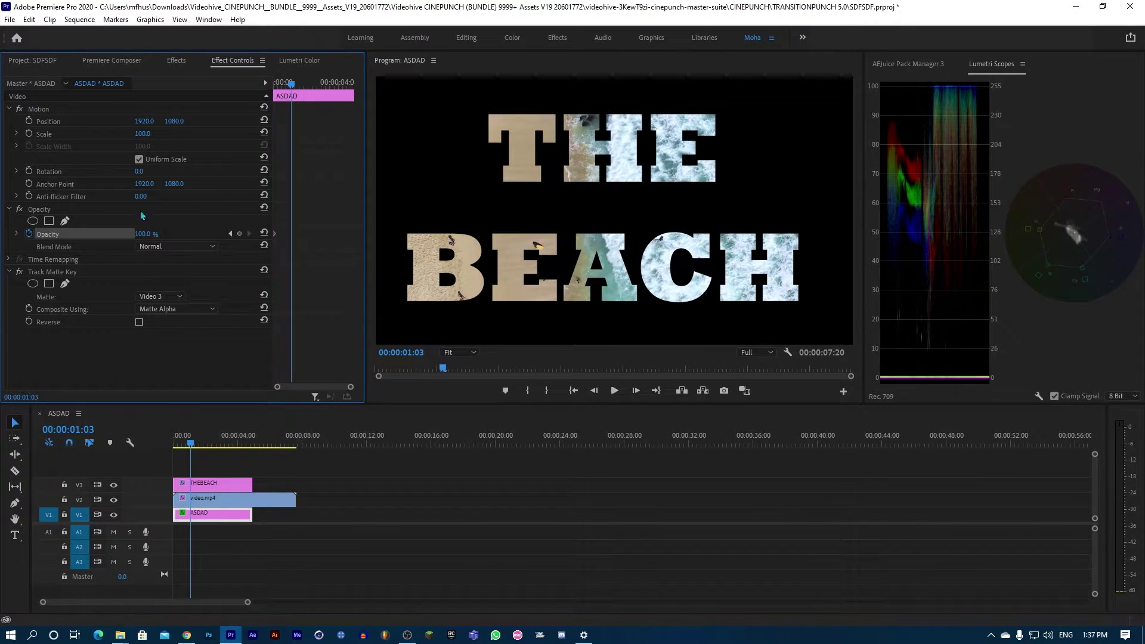
click(144, 234)
text(0)
key(Return)
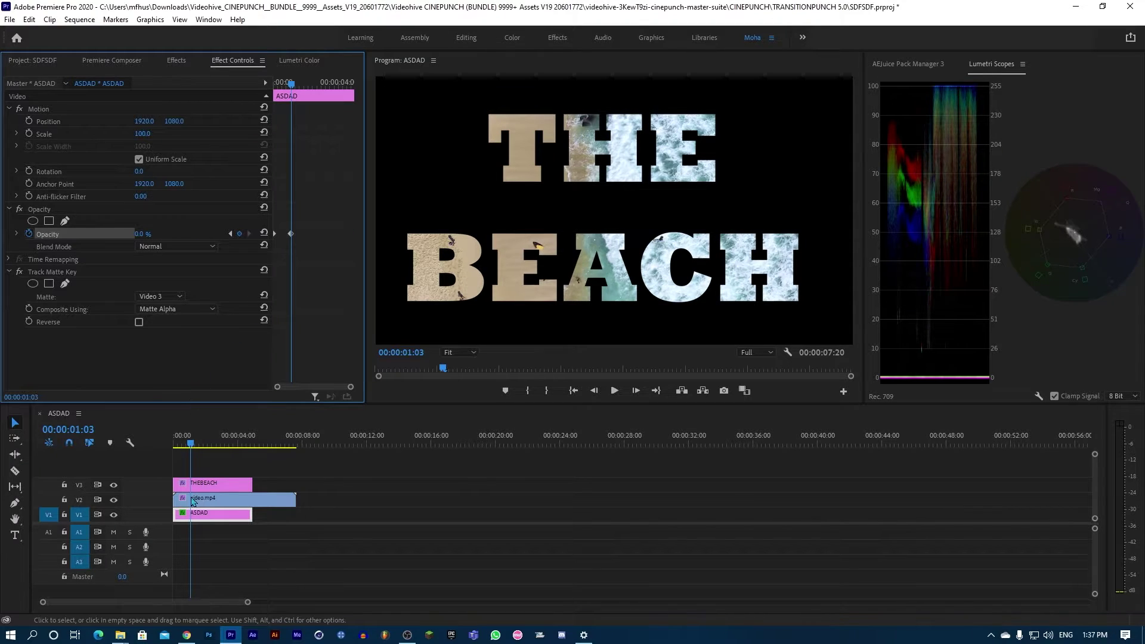
- Keyframe video.mp4's opacity from 0% at the sequence start to 100% at 00:00:01:03, and preview the fade
click(227, 505)
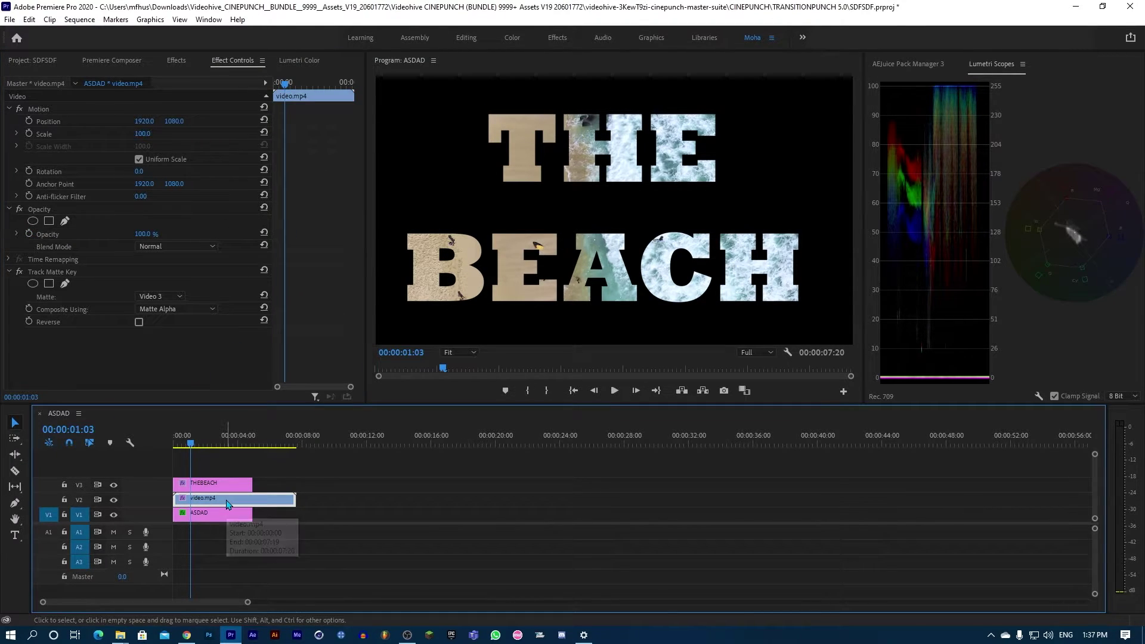
click(32, 238)
click(30, 235)
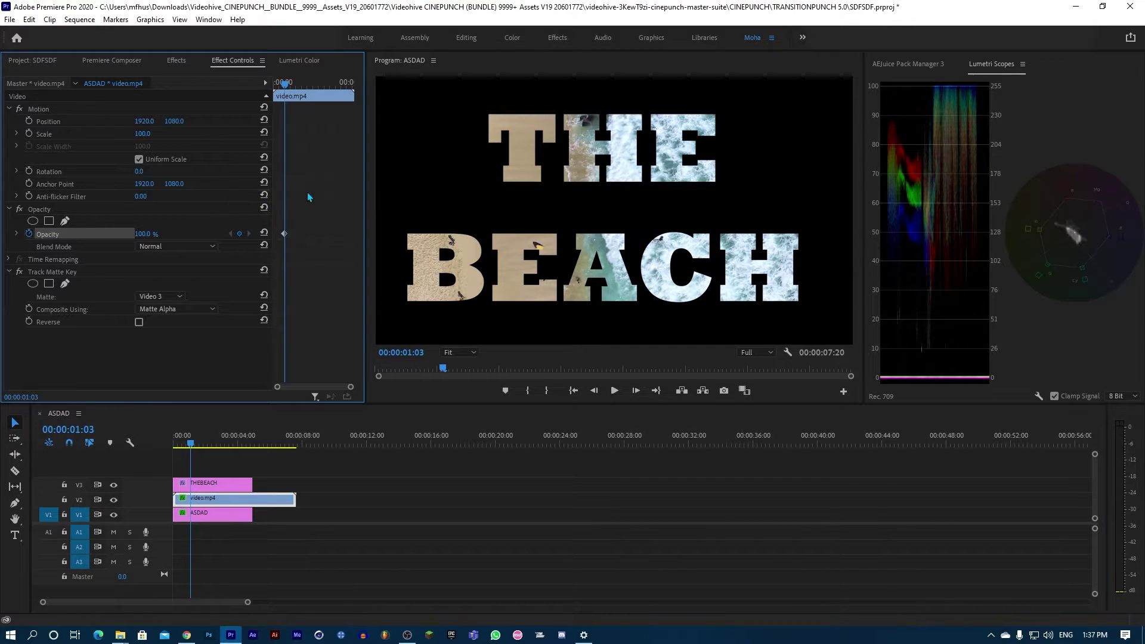
drag(285, 83, 274, 82)
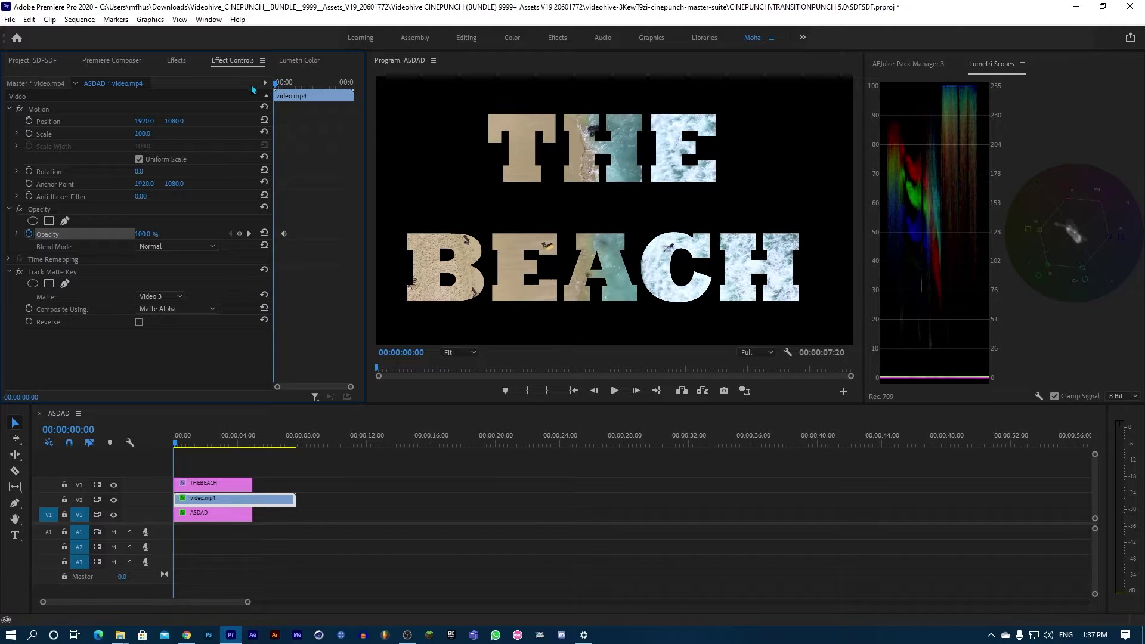
drag(144, 232, 151, 234)
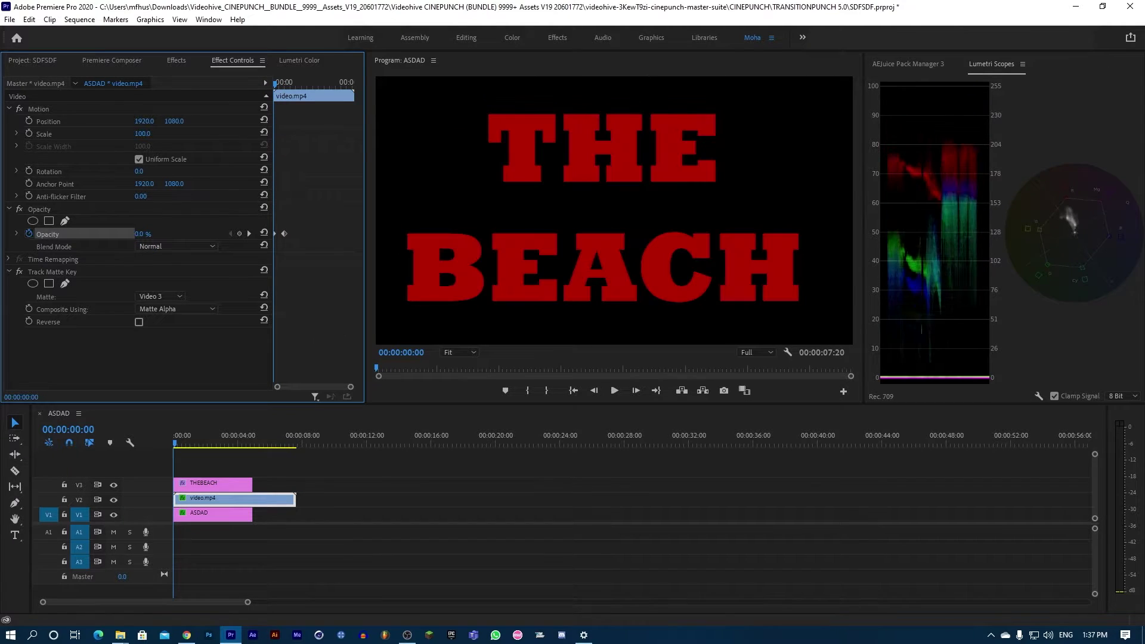
key(space)
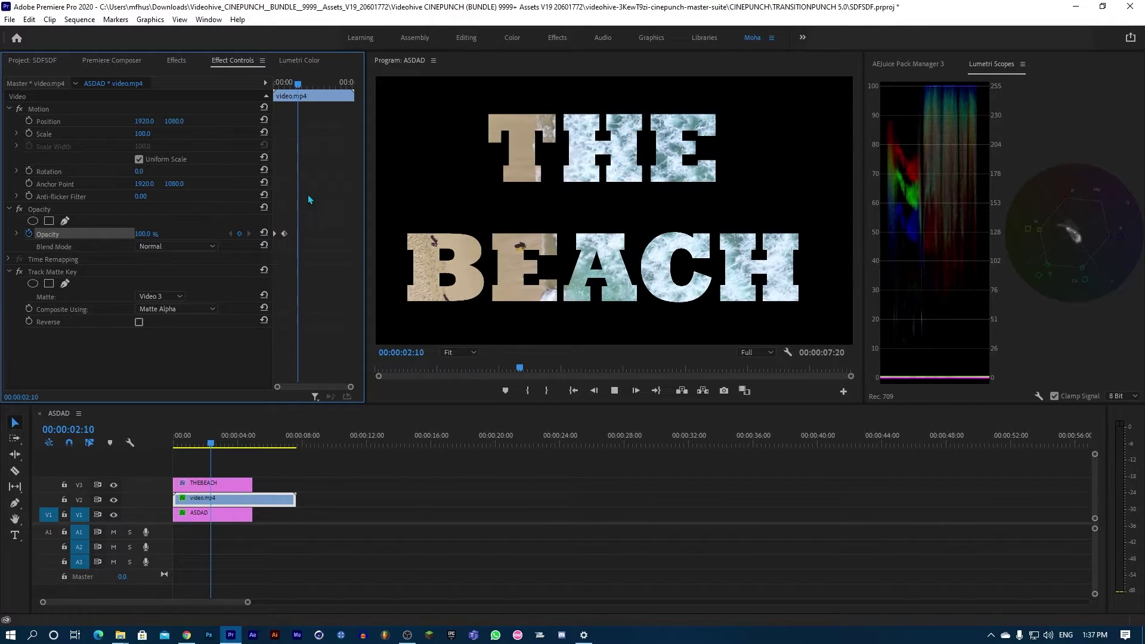
key(space)
drag(297, 88, 274, 88)
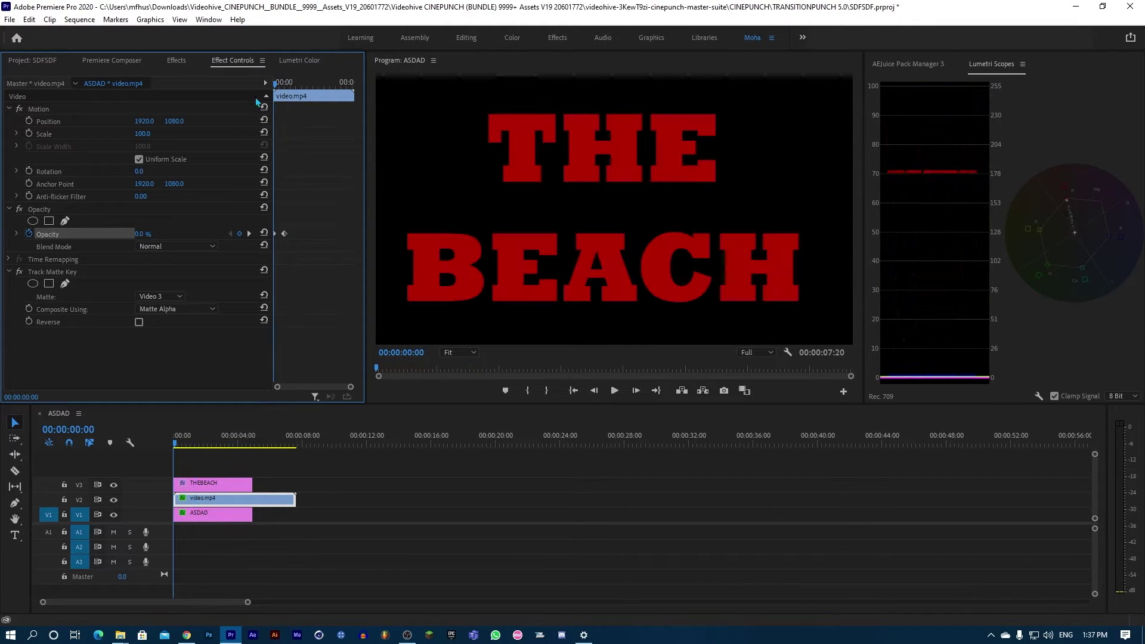
- Find the Basic 3D effect and apply it to the THEBEACH title on V3
click(209, 487)
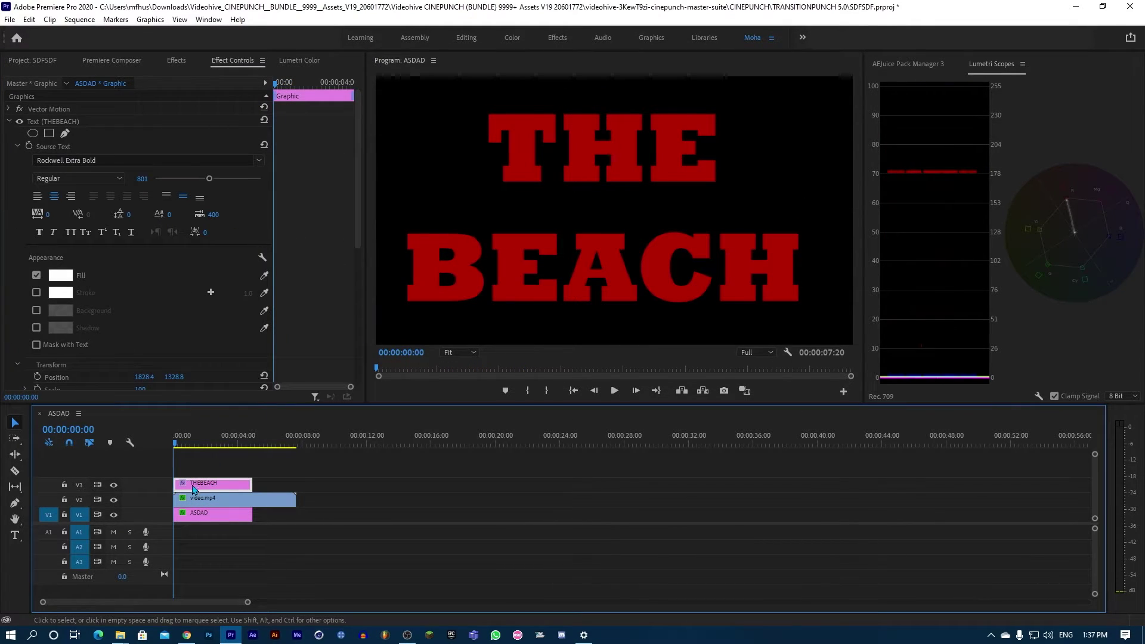
click(176, 62)
click(90, 76)
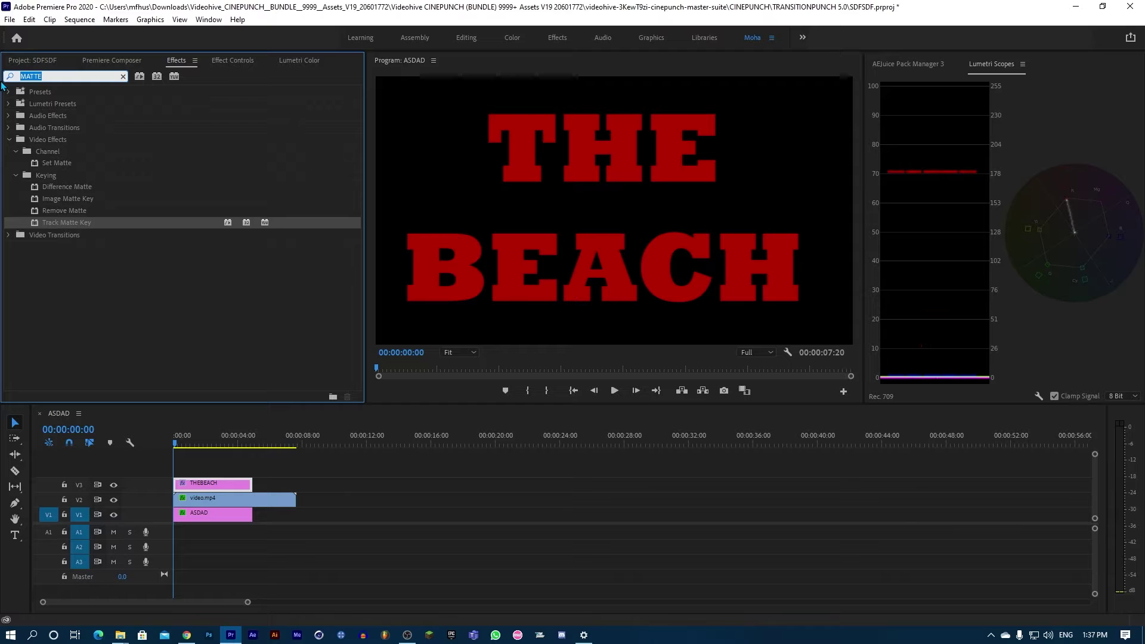
text(3D)
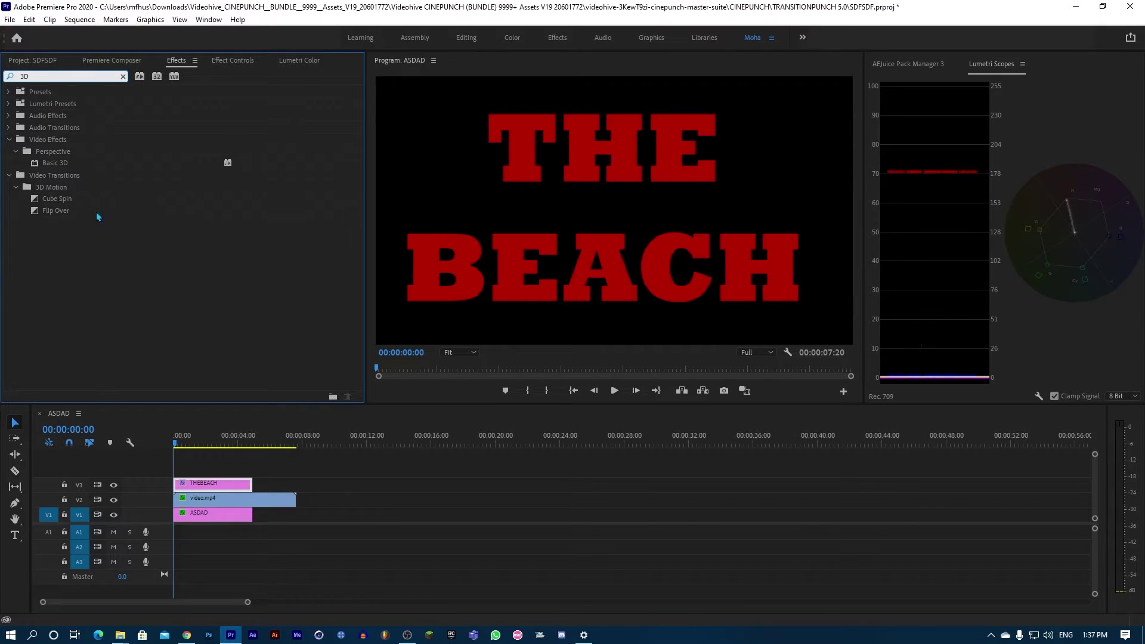
click(58, 163)
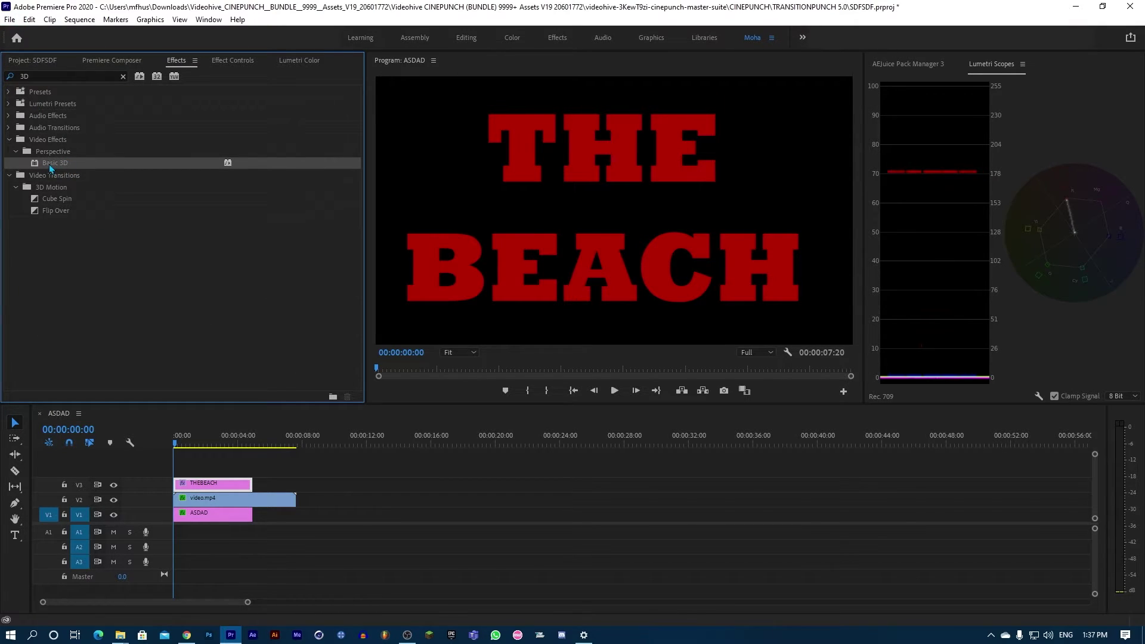
drag(57, 168, 208, 488)
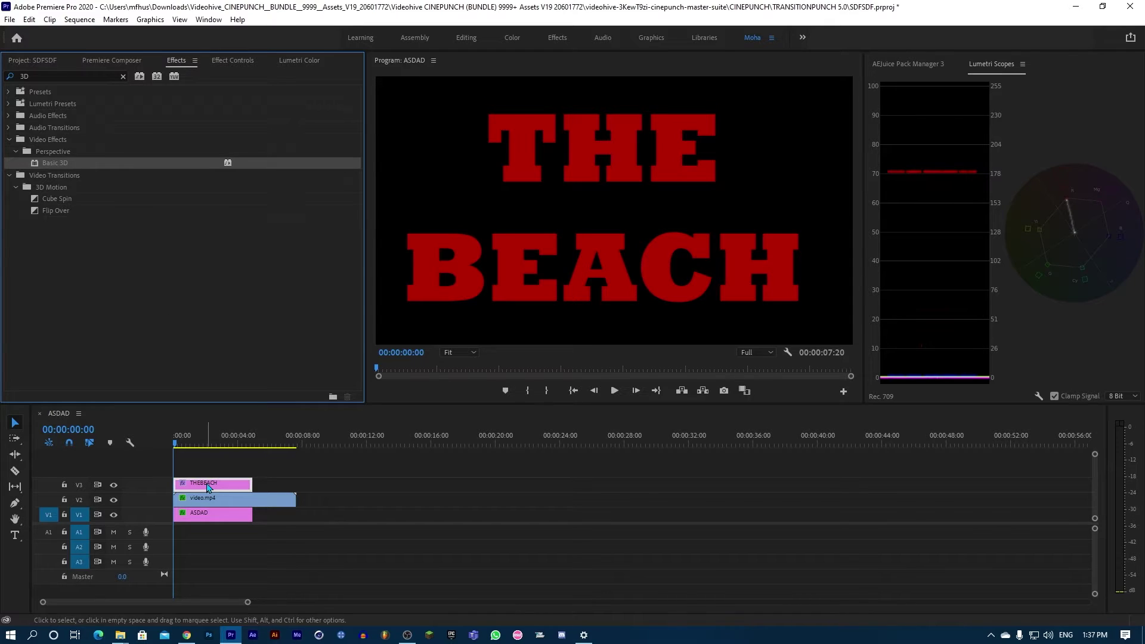
- Start keyframes at the clip's beginning for the title's Basic 3D Distance to Image and its text Position
click(228, 61)
click(8, 121)
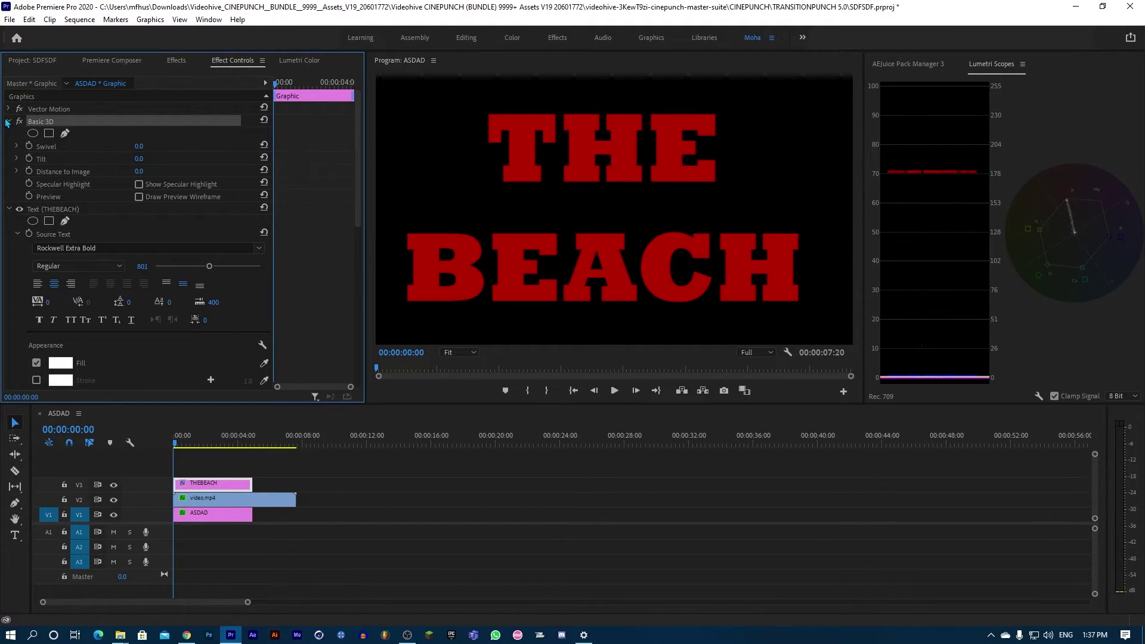
click(9, 134)
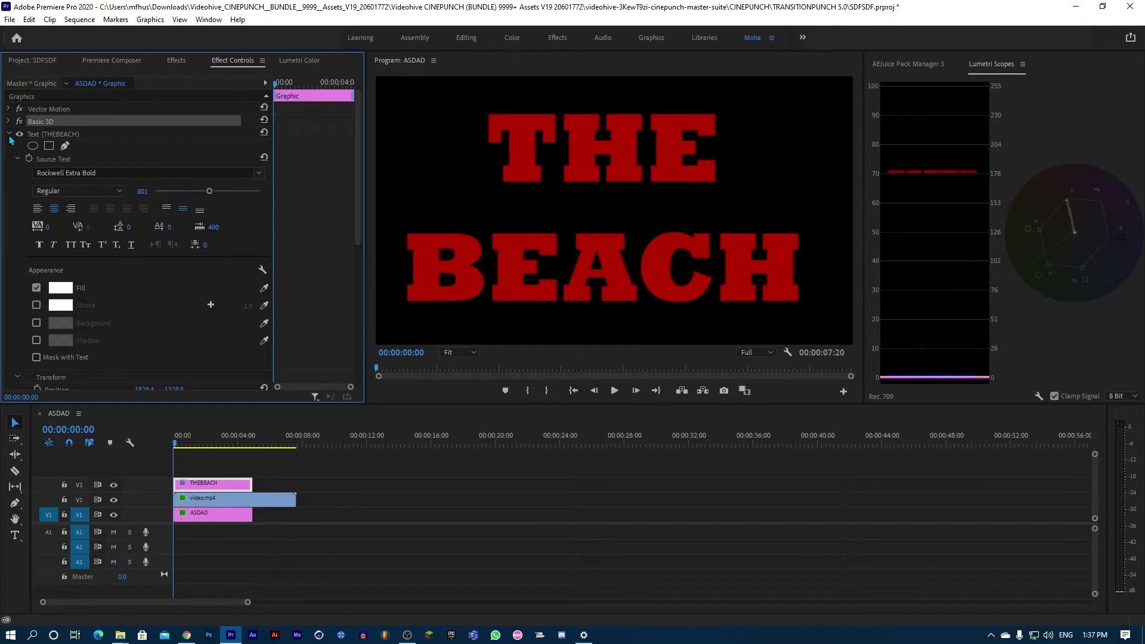
click(57, 134)
click(60, 123)
click(59, 137)
click(58, 122)
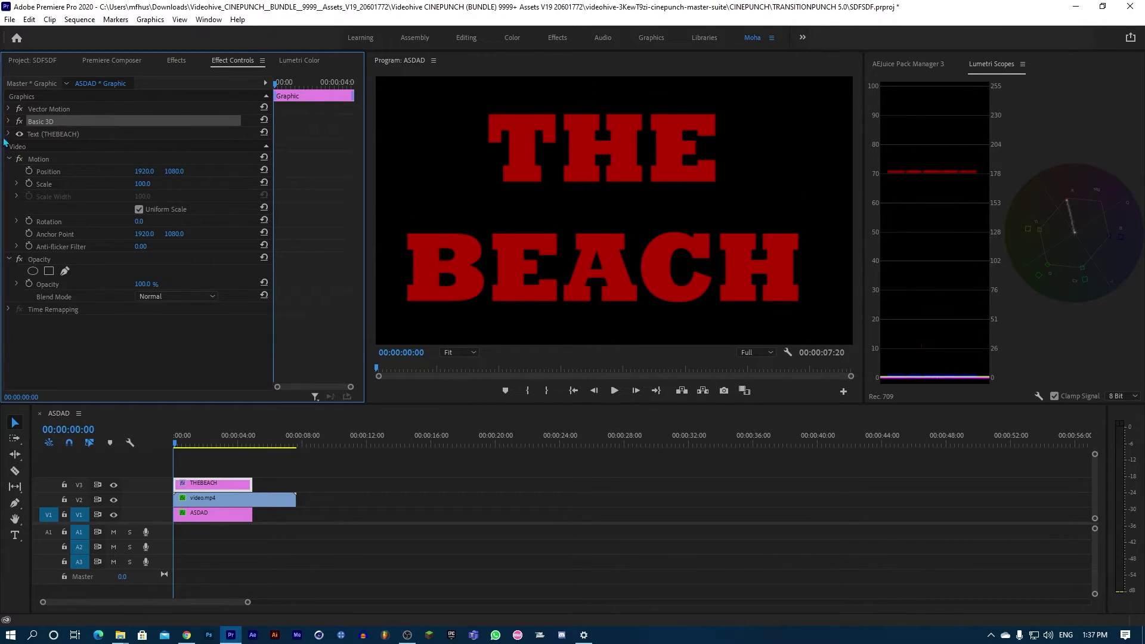
click(9, 121)
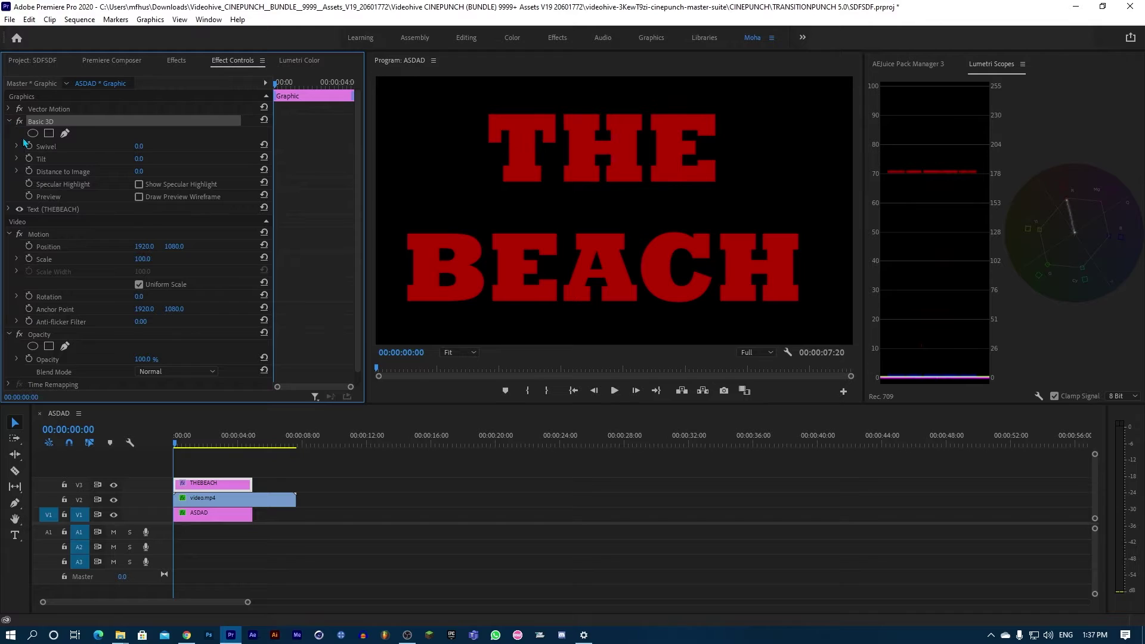
scroll(28, 173, down, 1)
scroll(34, 241, up, 1)
click(9, 209)
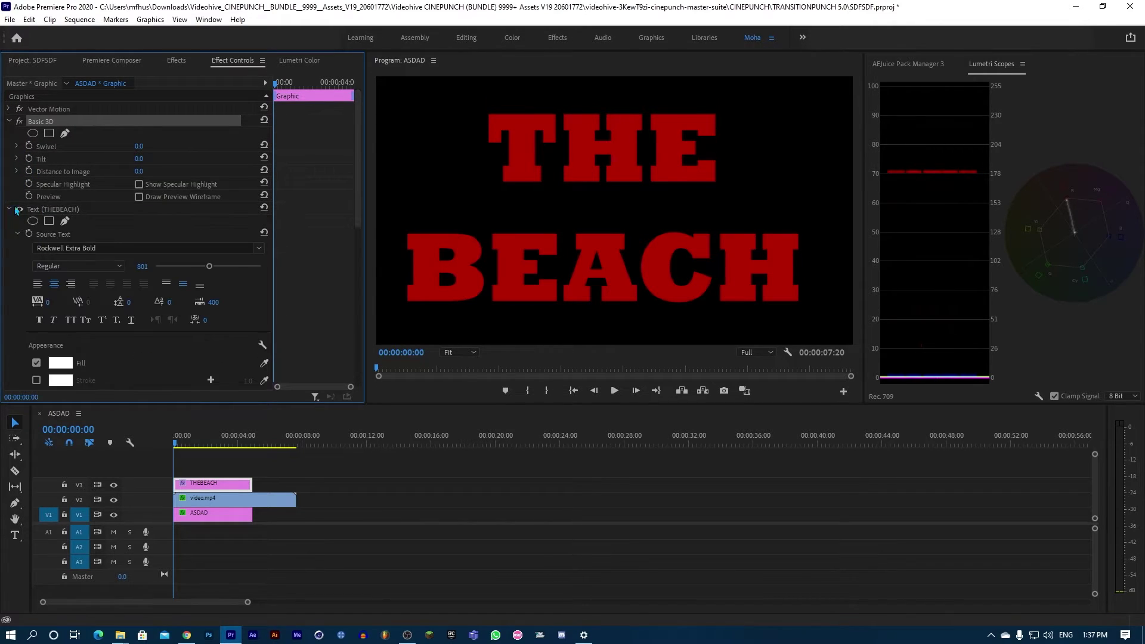
click(28, 171)
scroll(113, 292, down, 5)
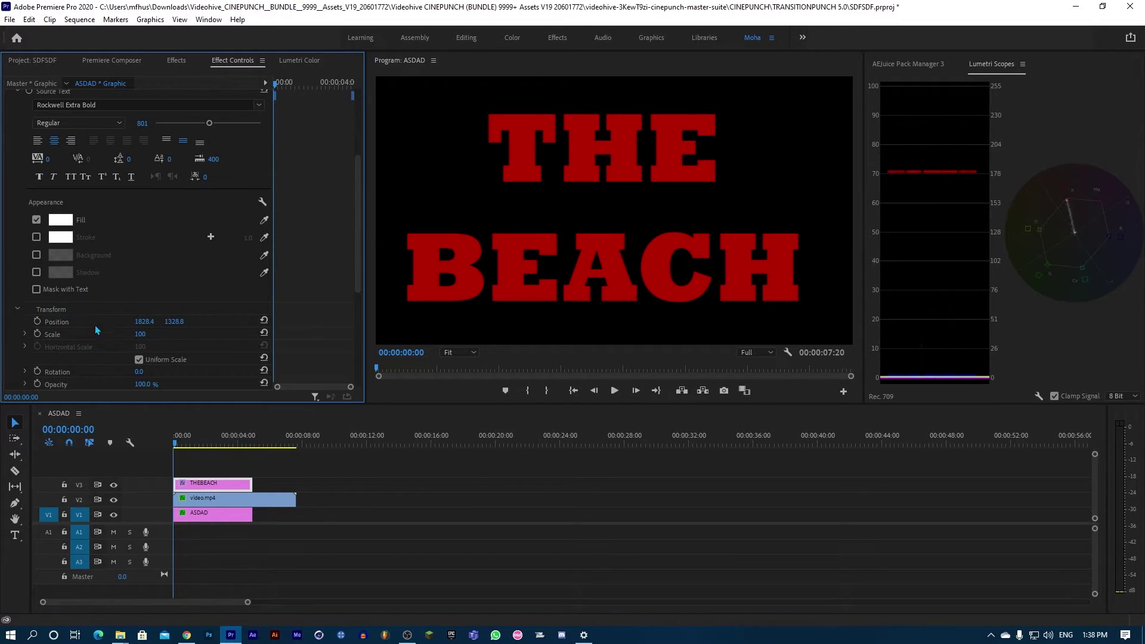
click(38, 322)
scroll(166, 262, up, 6)
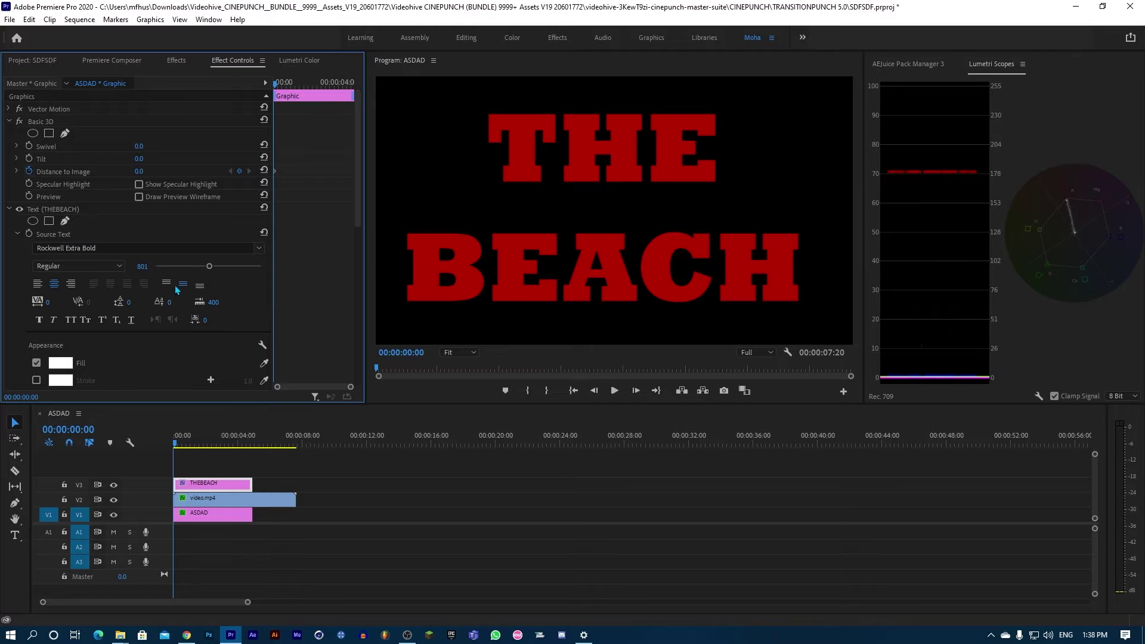
- At 00:00:02:16, keyframe the title's Distance to Image at -101 and its vertical text position at 1787.8 so the footage fills the frame
drag(176, 446, 216, 448)
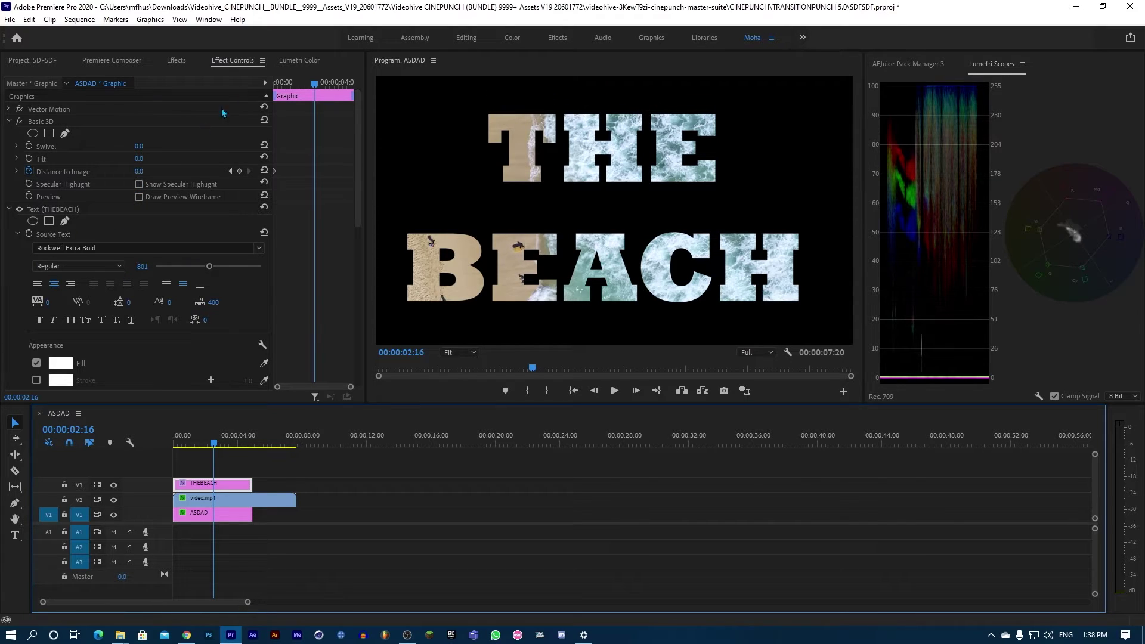
drag(140, 173, 92, 172)
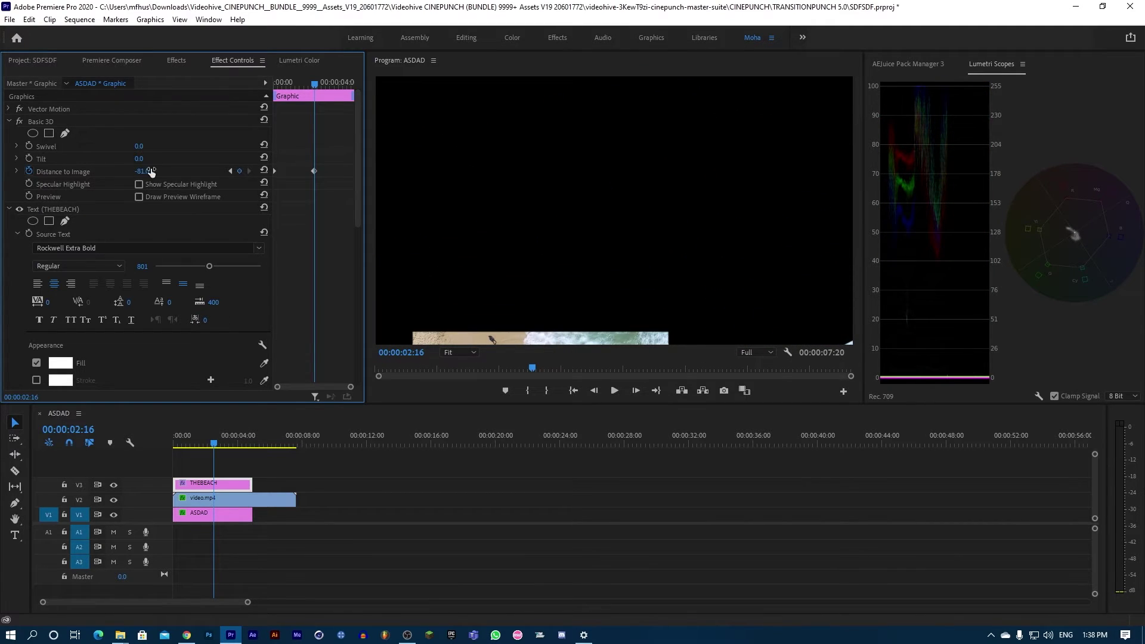
scroll(251, 333, down, 4)
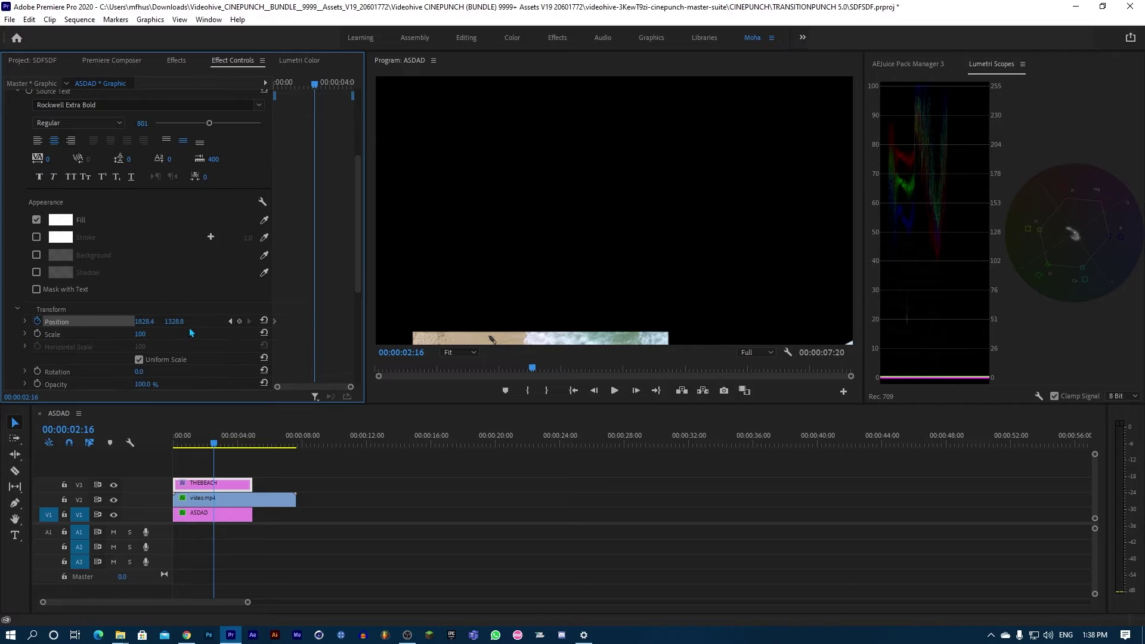
drag(171, 321, 148, 320)
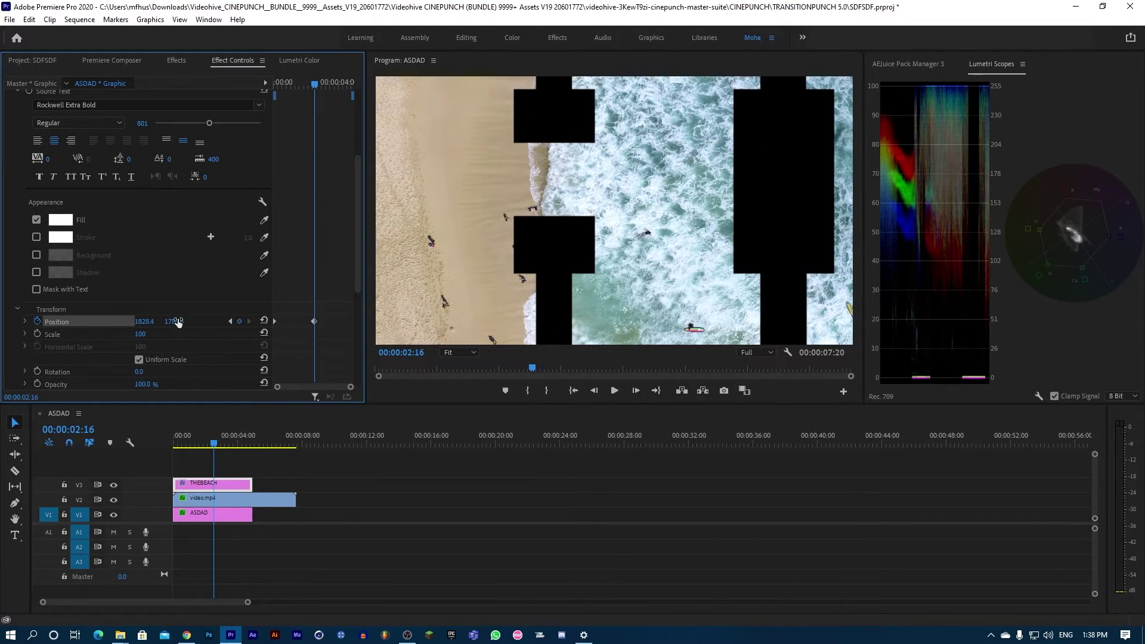
scroll(216, 190, up, 2)
scroll(218, 195, up, 1)
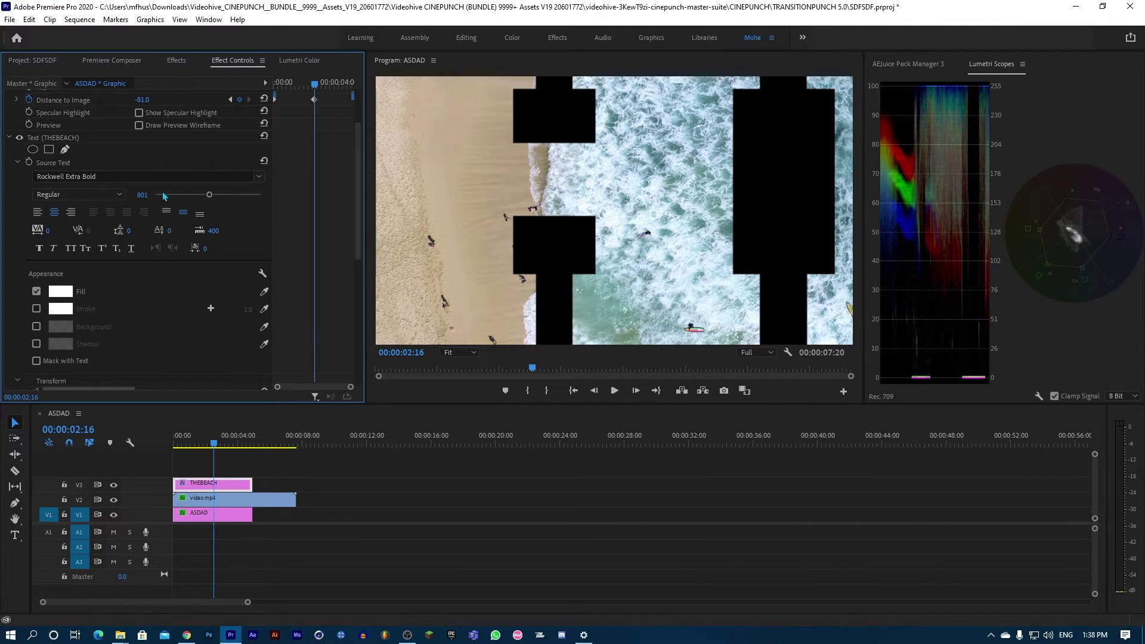
drag(145, 99, 132, 100)
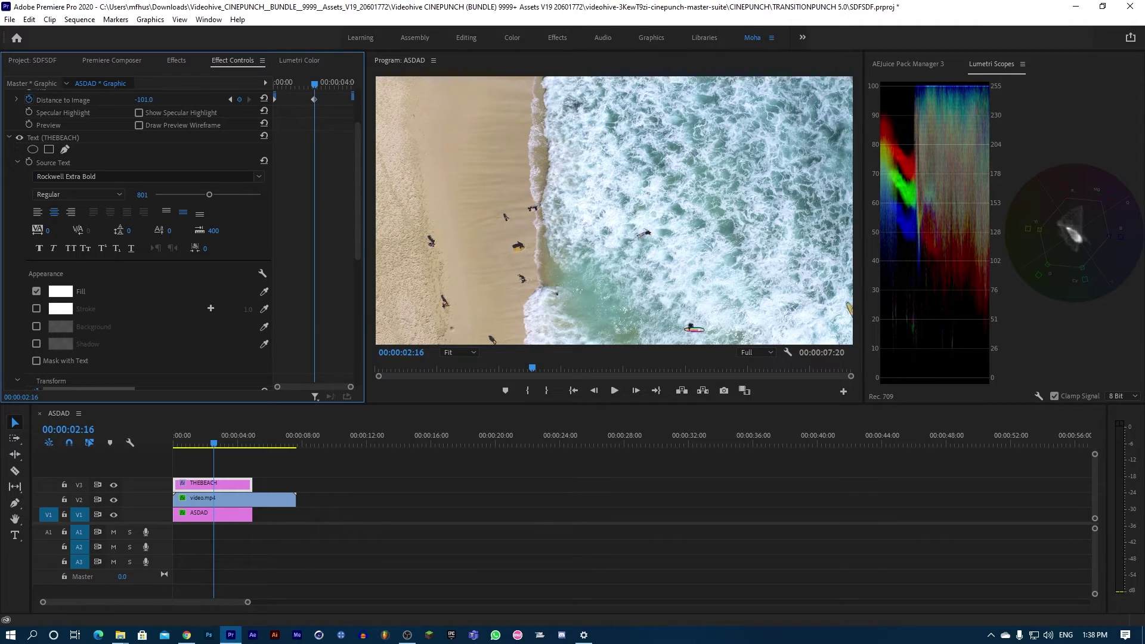
scroll(291, 189, down, 4)
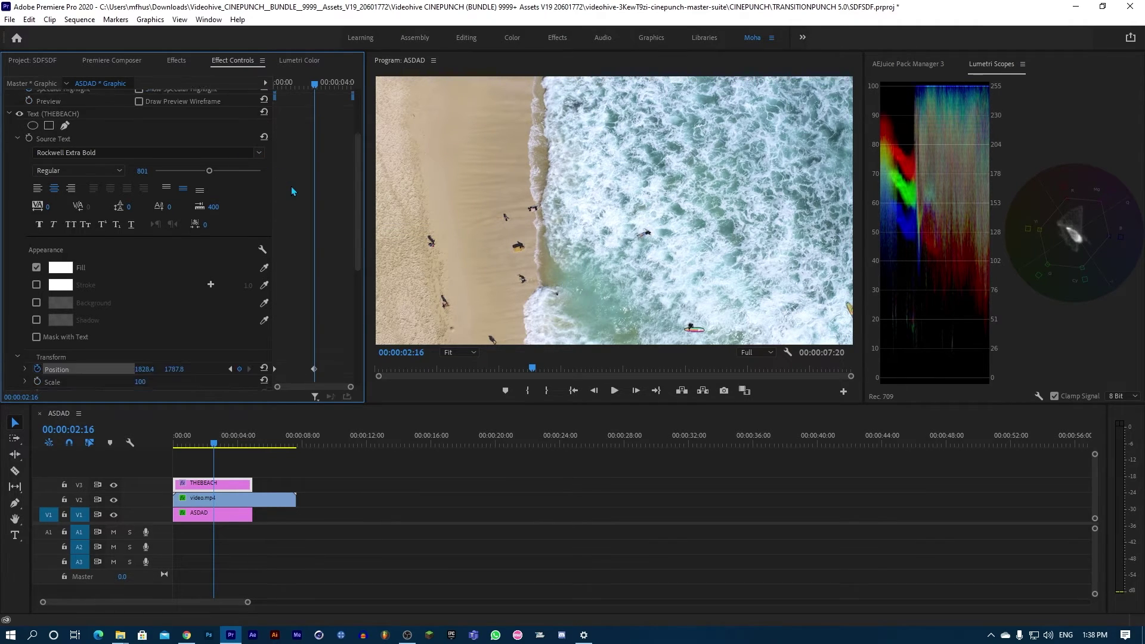
- Move the title's Distance to Image and Position keyframes further along the clip so the zoom starts at about 00:00:01:29 and ends near the clip's end
scroll(292, 188, up, 4)
scroll(294, 190, up, 2)
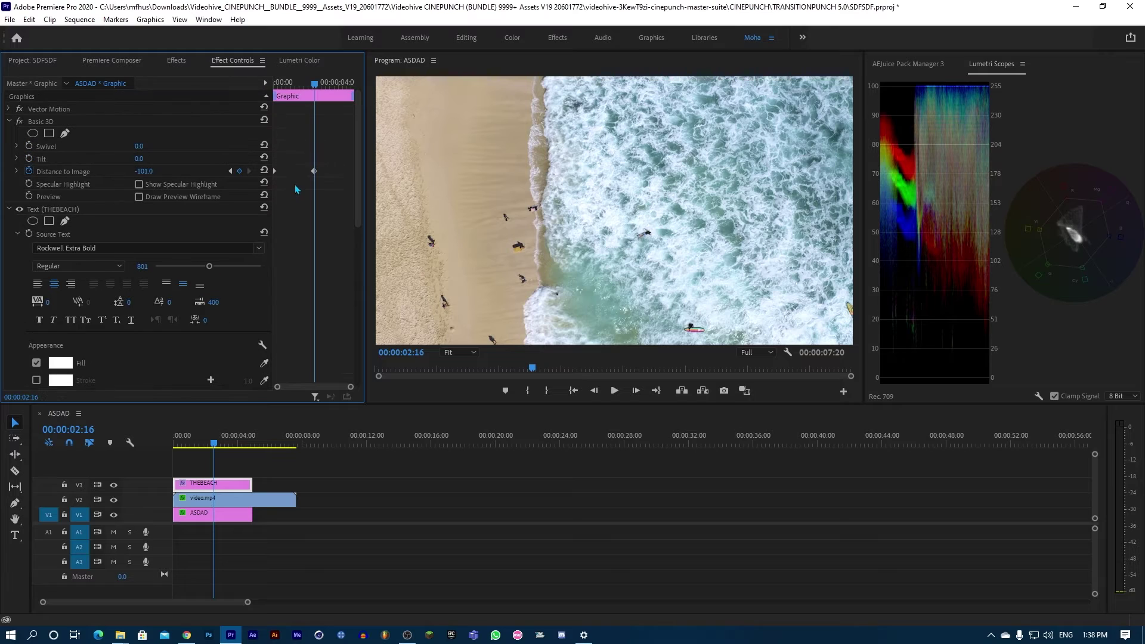
scroll(251, 328, down, 2)
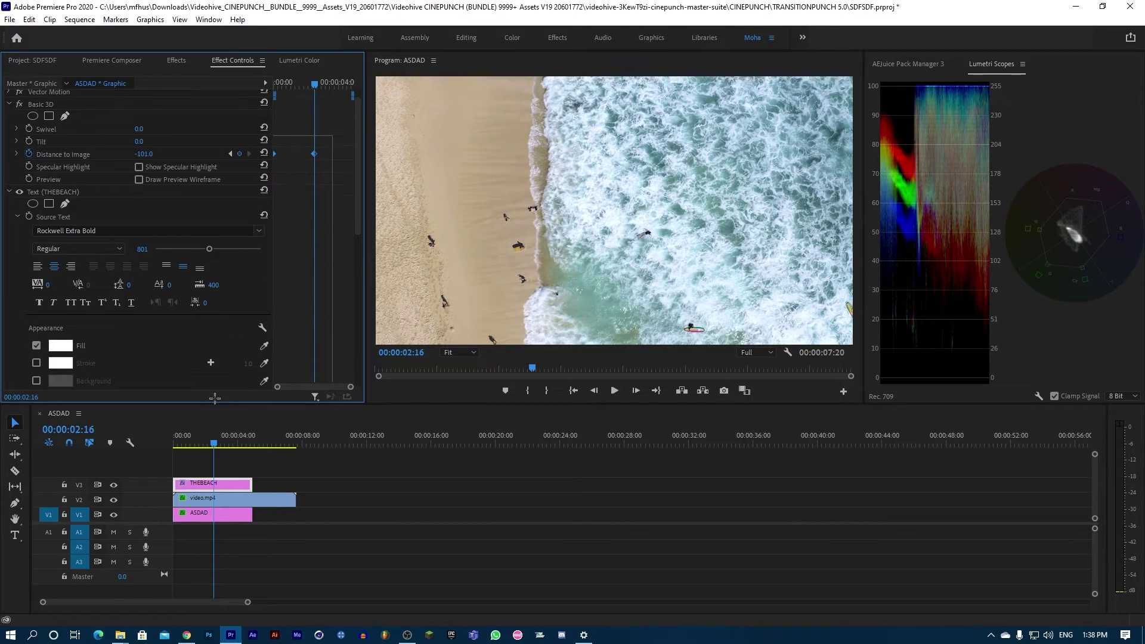
scroll(251, 353, down, 1)
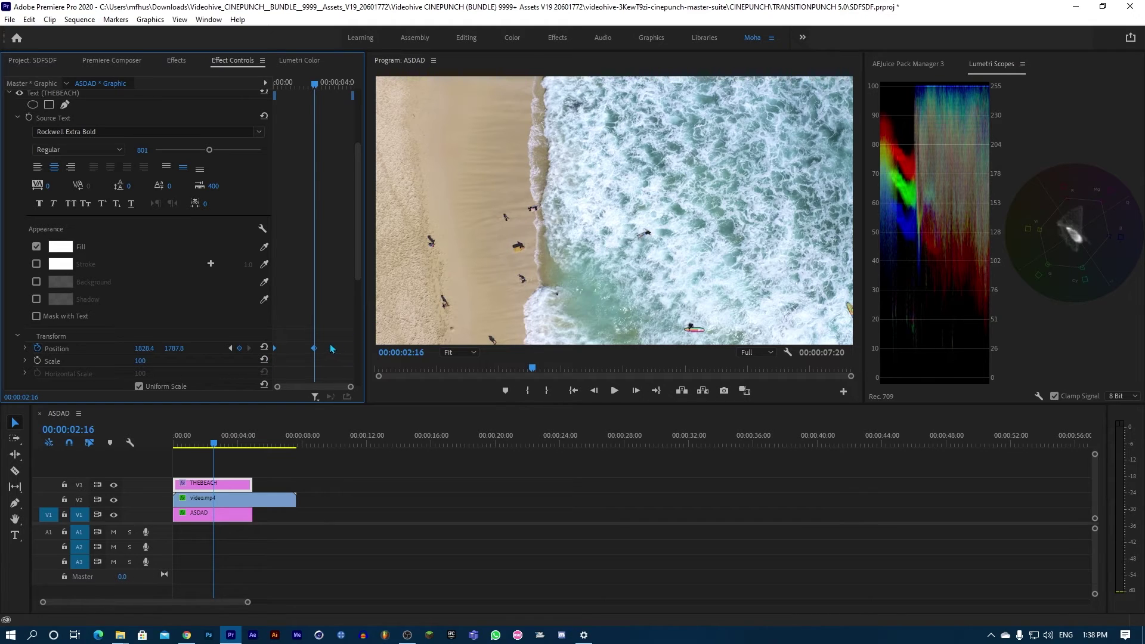
drag(315, 351, 328, 352)
scroll(324, 307, up, 2)
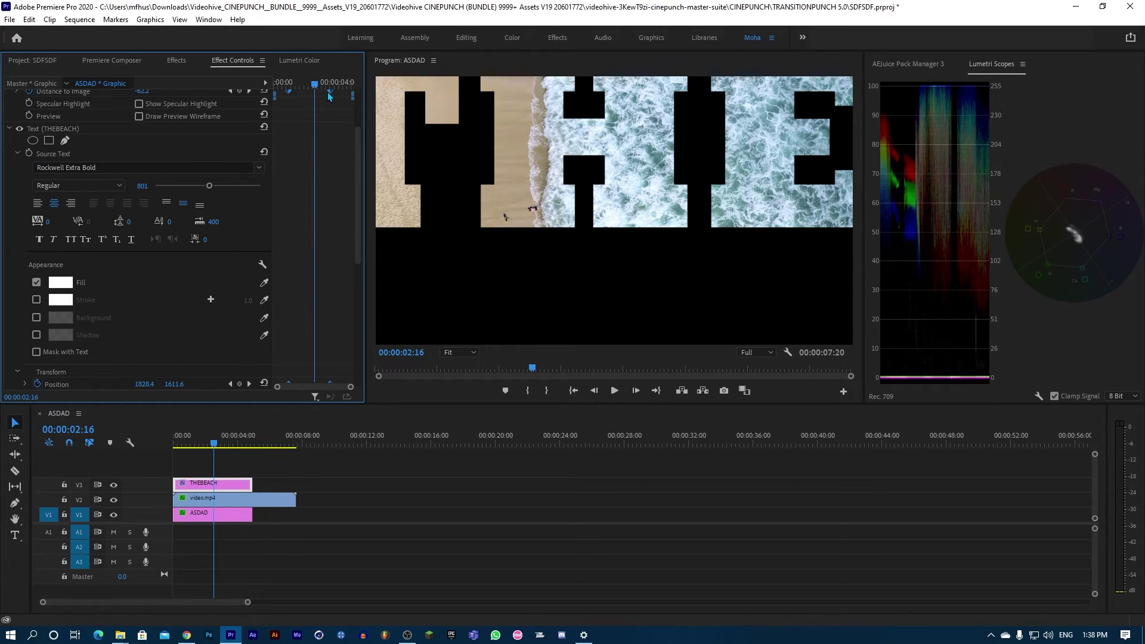
drag(329, 96, 172, 108)
- Play back the retimed title zoom and return near the sequence start to review the opening frames
key(space)
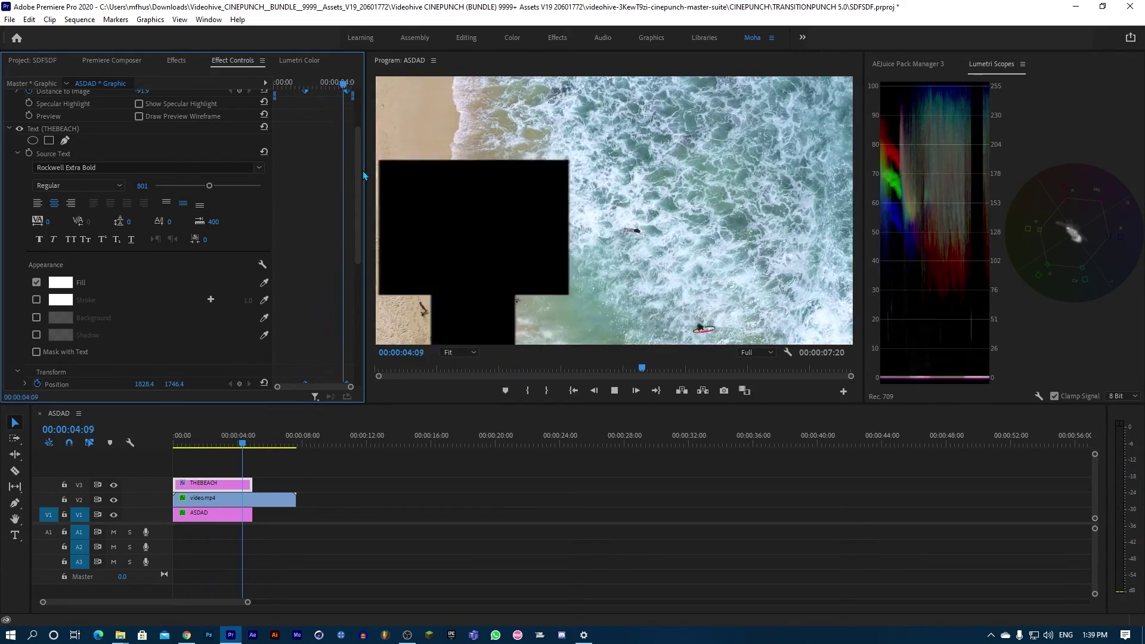
key(space)
drag(253, 446, 178, 447)
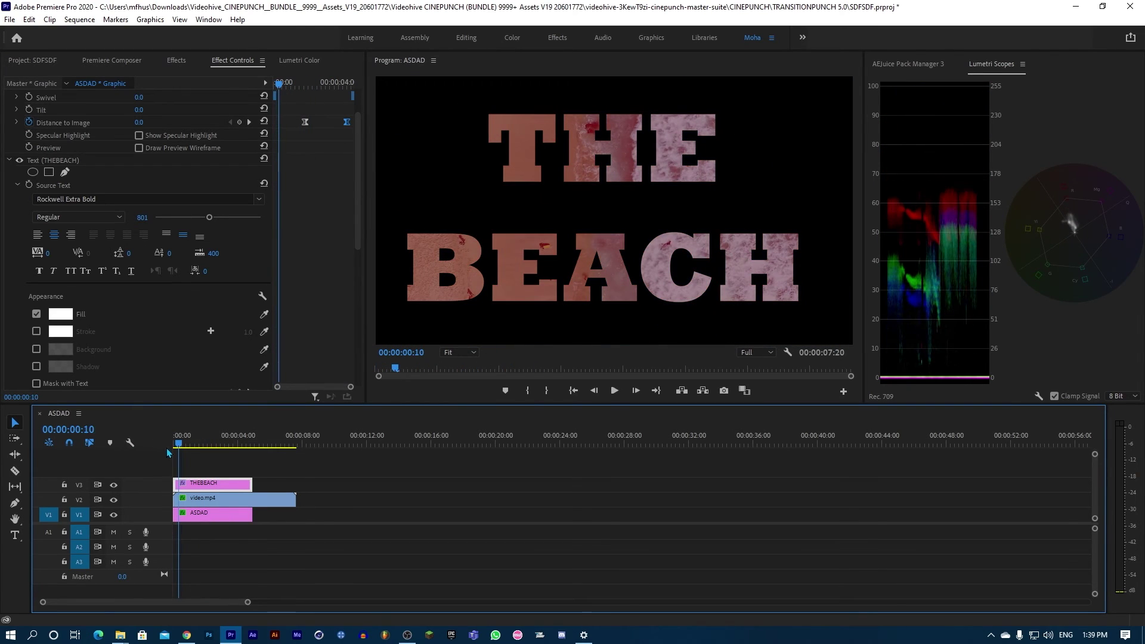
- Set the title's starting Distance to Image keyframe at 00:00:01:29 to 40, and preview the reveal from the sequence start
click(305, 82)
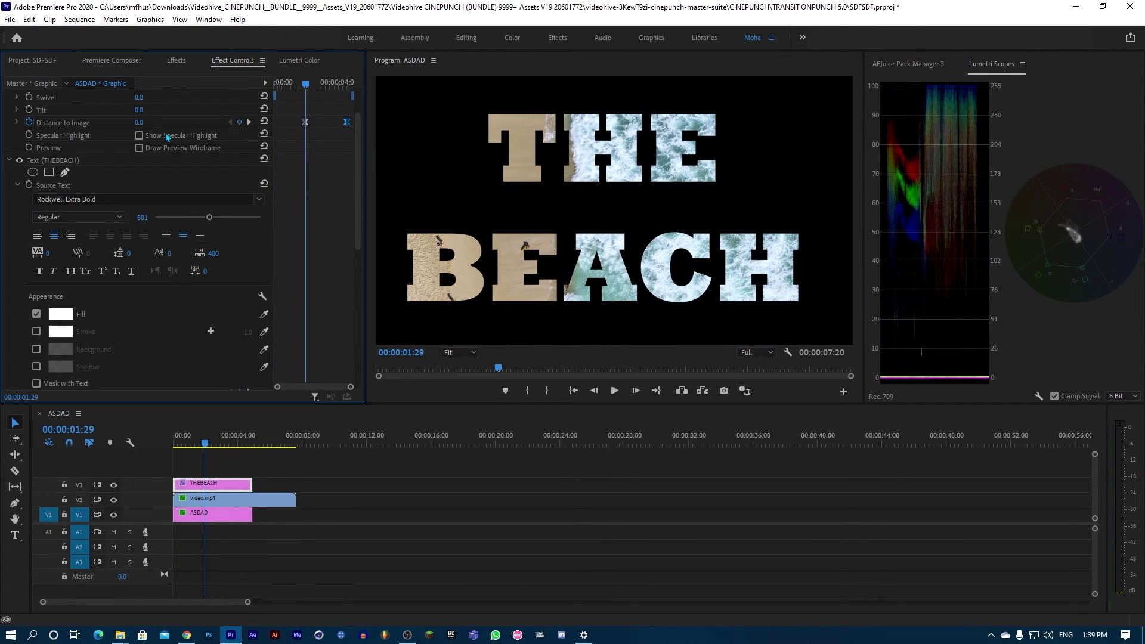
scroll(119, 164, up, 2)
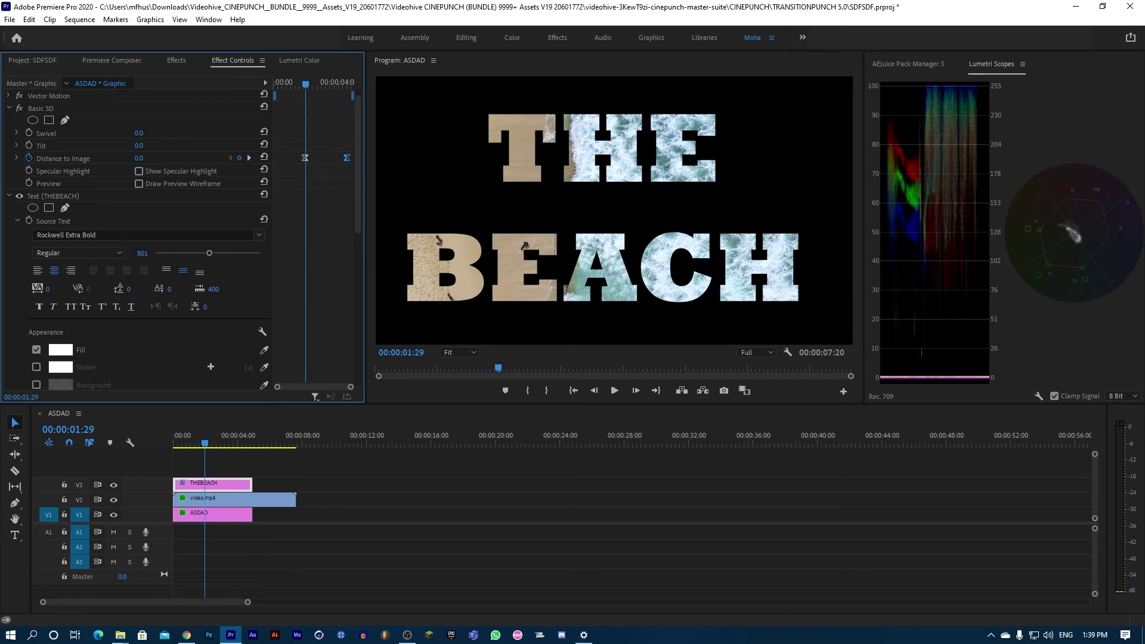
drag(139, 158, 162, 158)
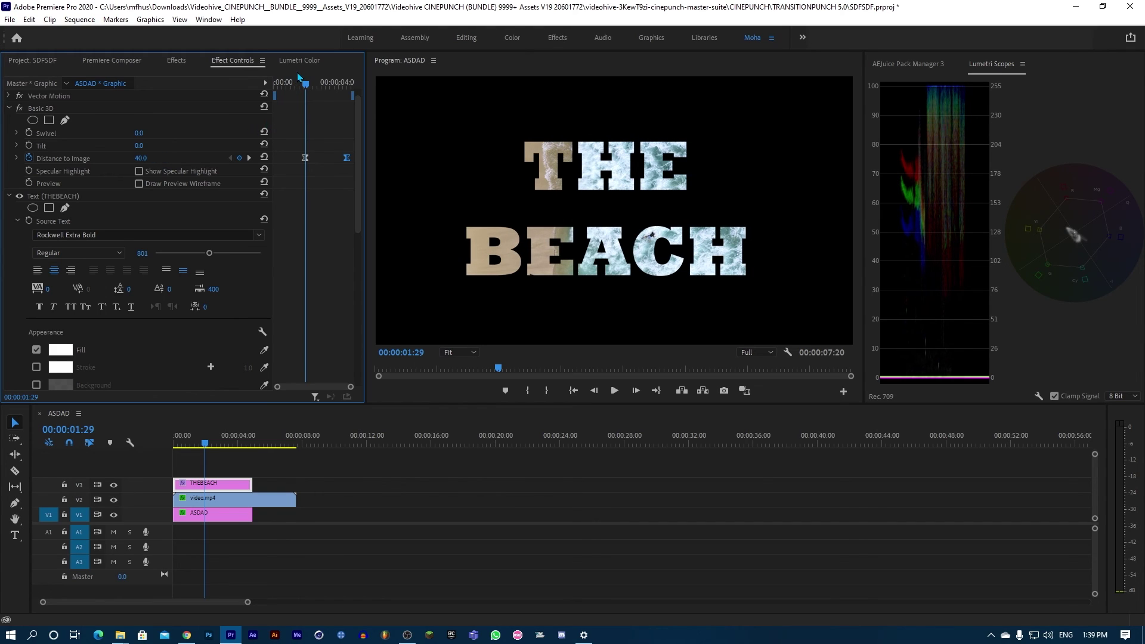
drag(298, 76, 275, 82)
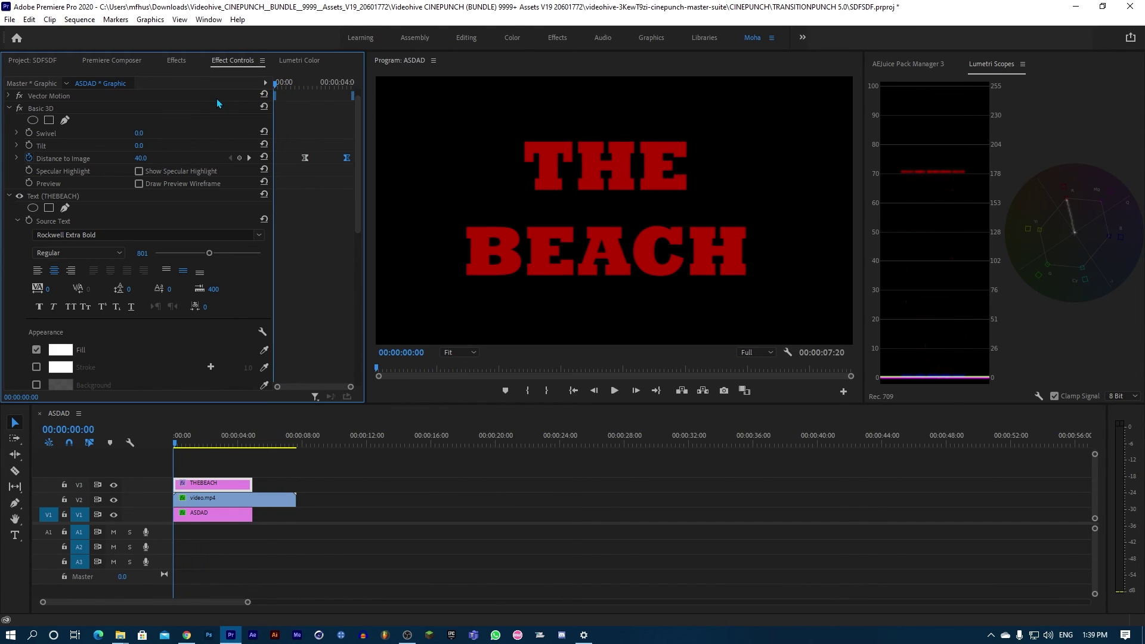
key(space)
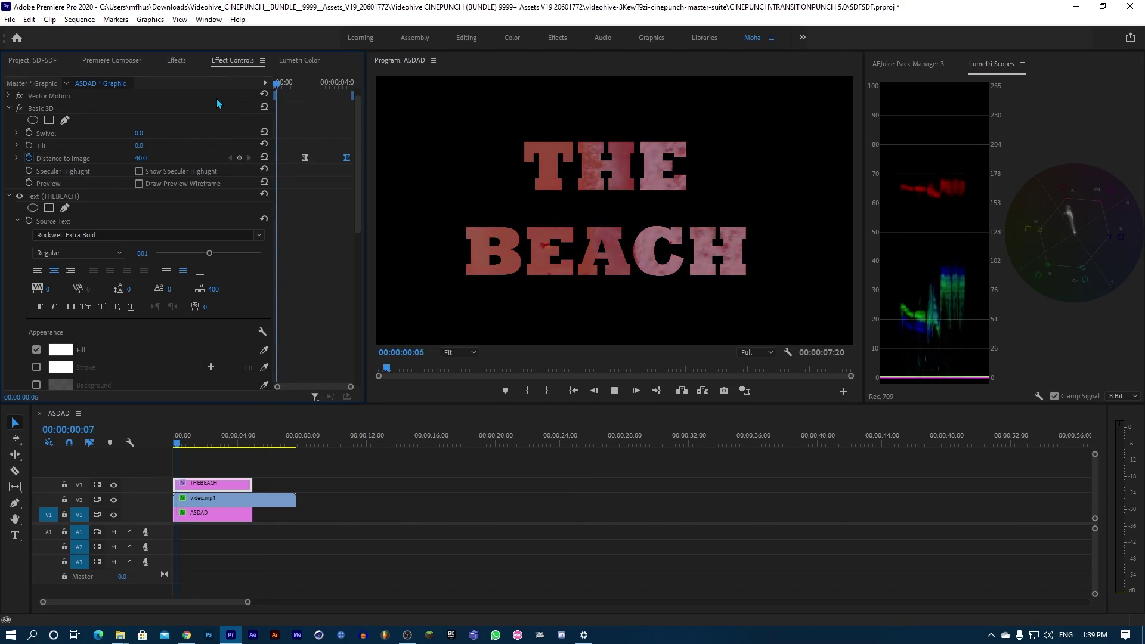